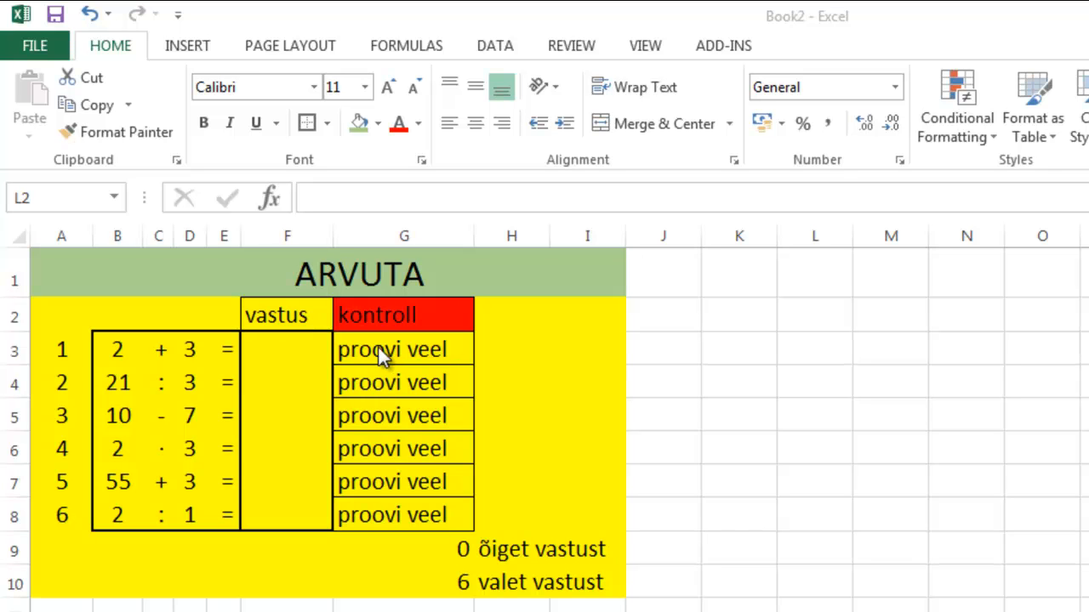
# - Fill in the answers 5, 7, 6 and 6 in cells F3 to F6 of the vastus column
pyautogui.click(270, 347)
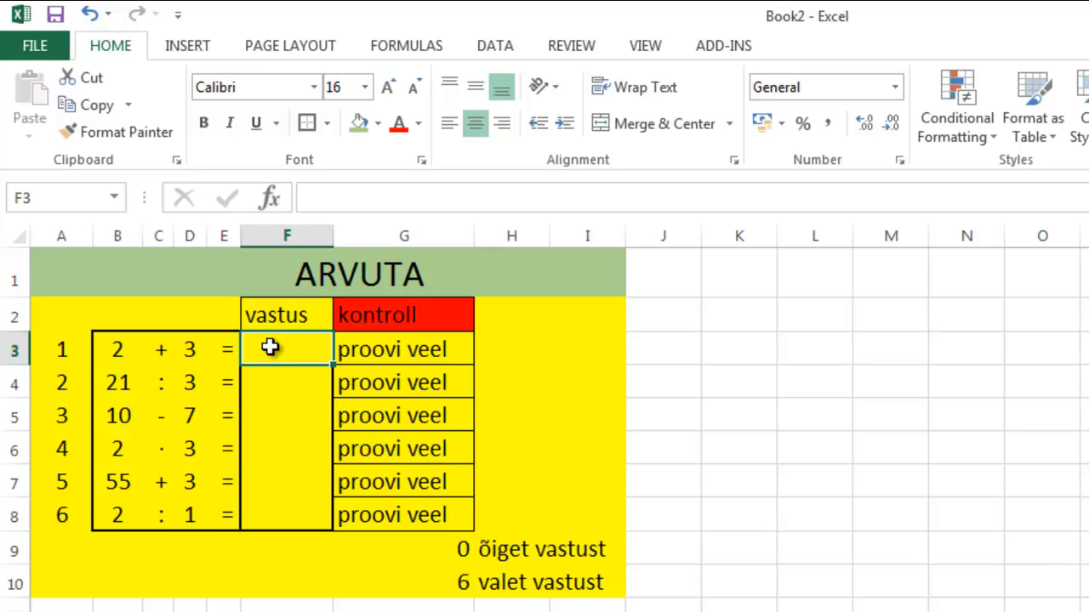
pyautogui.write('5')
pyautogui.press('Return')
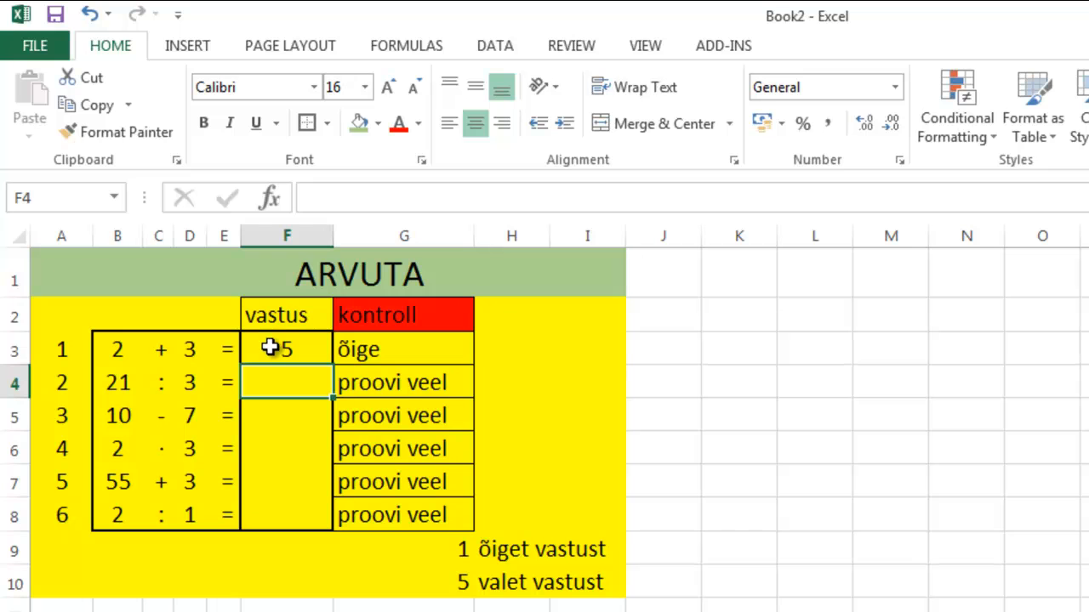
pyautogui.write('7')
pyautogui.press('Return')
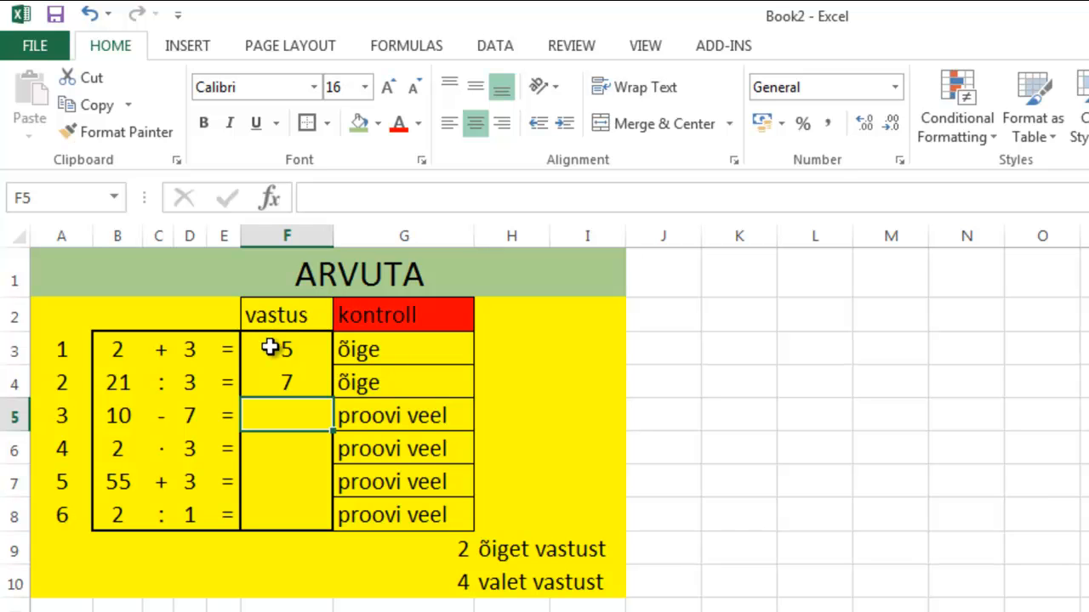
pyautogui.write('6')
pyautogui.press('Return')
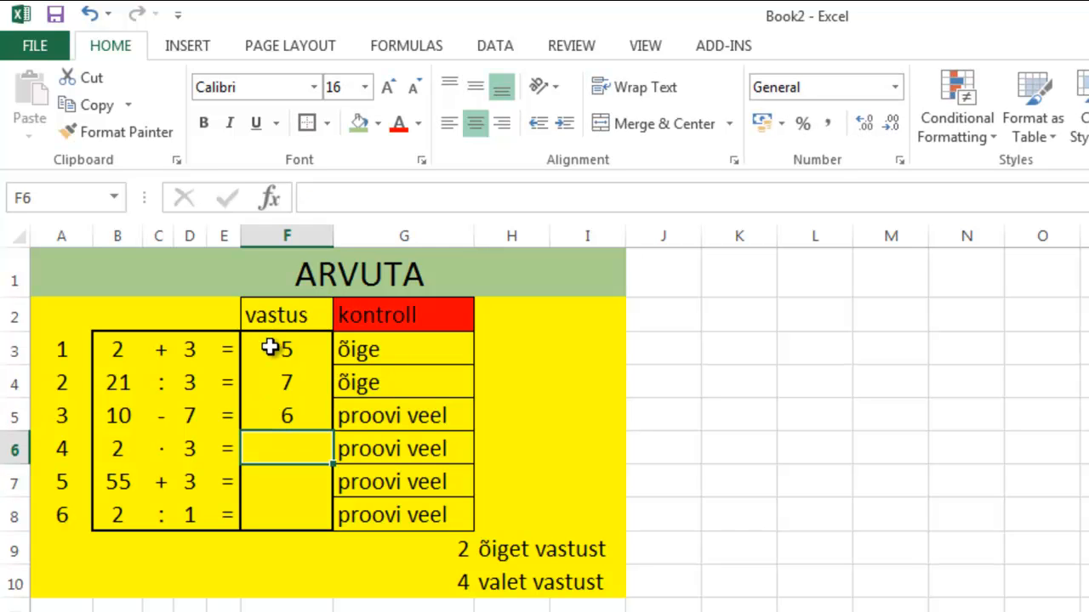
pyautogui.write('6')
pyautogui.press('Return')
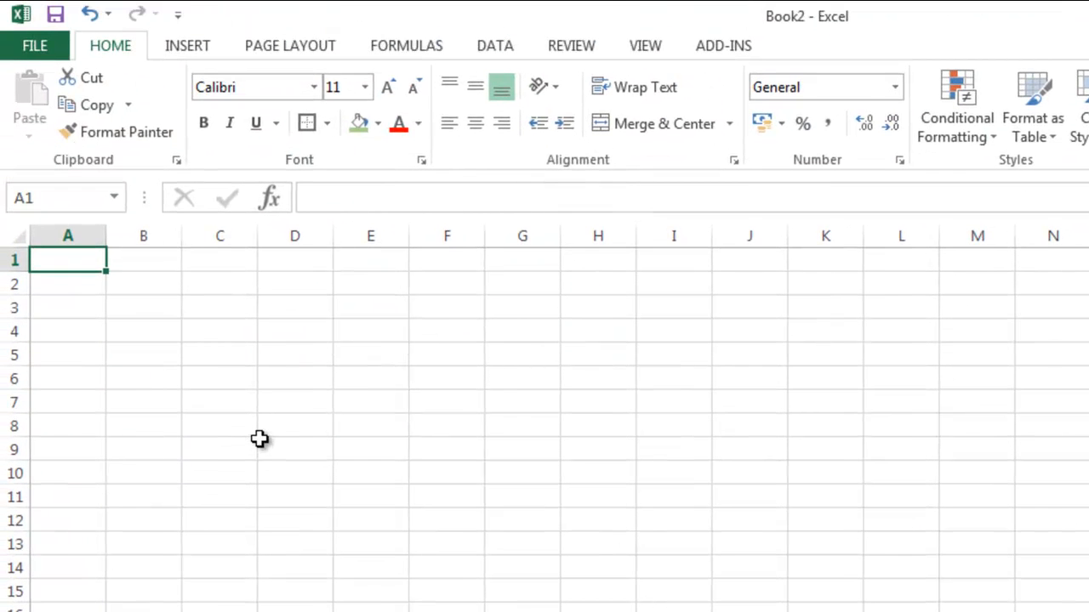
# - Enter the title "arvuta" in cell A1 of the blank worksheet
pyautogui.write('arvut')
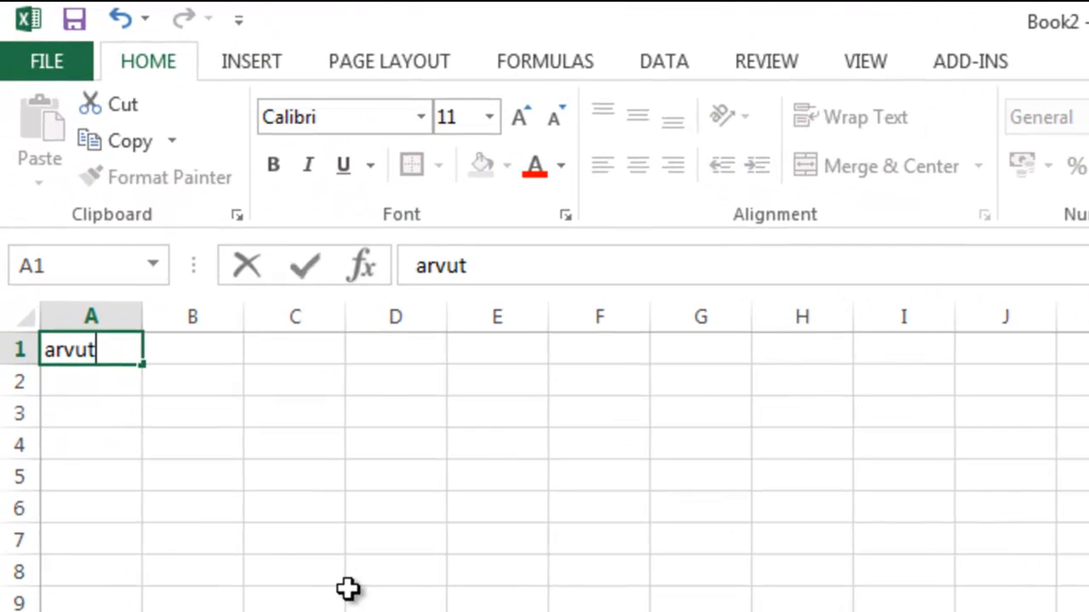
pyautogui.write('a')
pyautogui.click(92, 381)
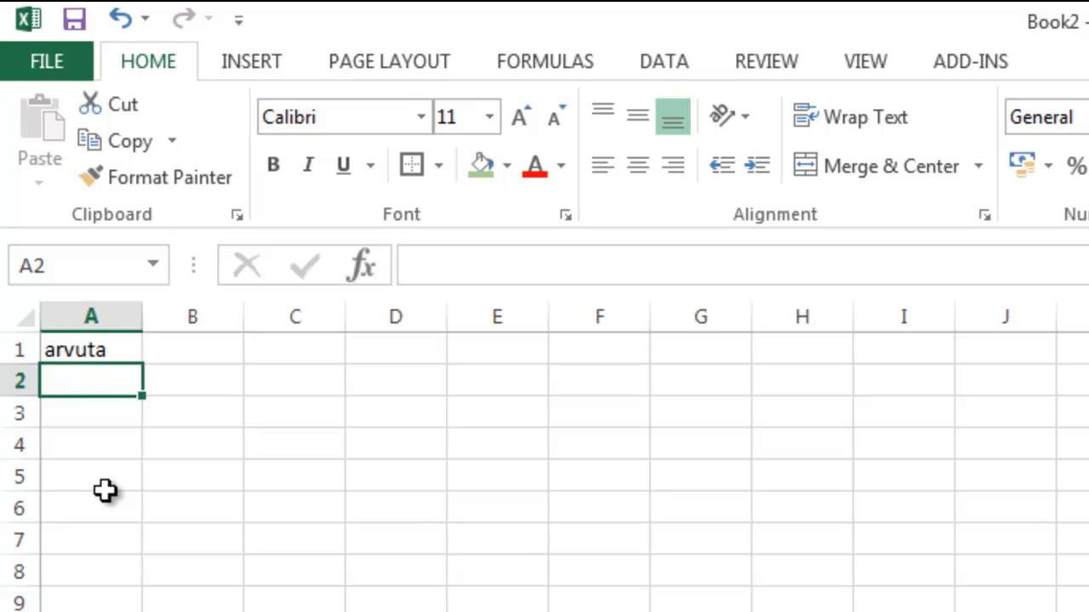
# - Enter the first problem in row 2, with 3 in A2, + in B2 and 5 in C2
pyautogui.write('3')
pyautogui.press('Tab')
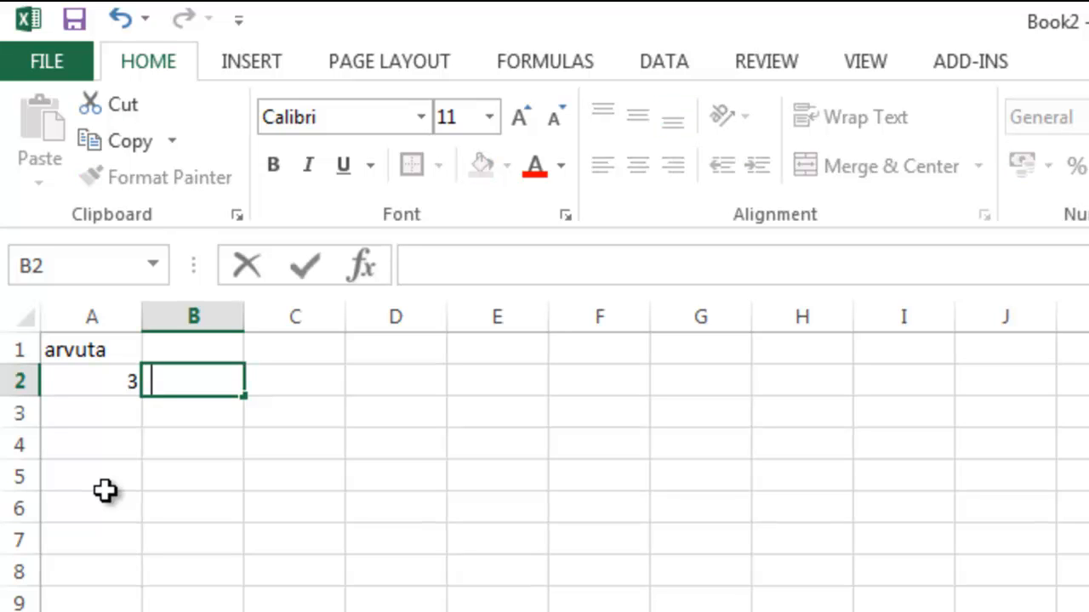
pyautogui.write('?')
pyautogui.press('BackSpace')
pyautogui.write('+')
pyautogui.press('Tab')
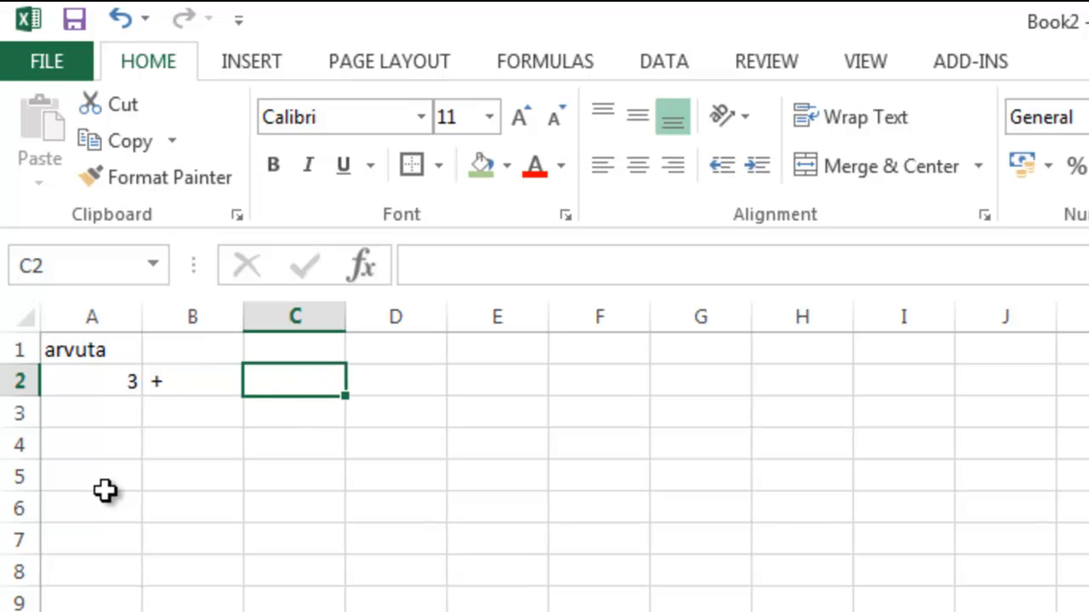
pyautogui.write('5')
pyautogui.press('Down')
# - Enter the second problem in row 3, with 10 in A3, a colon in B3 and 2 in C3
pyautogui.press('Left')
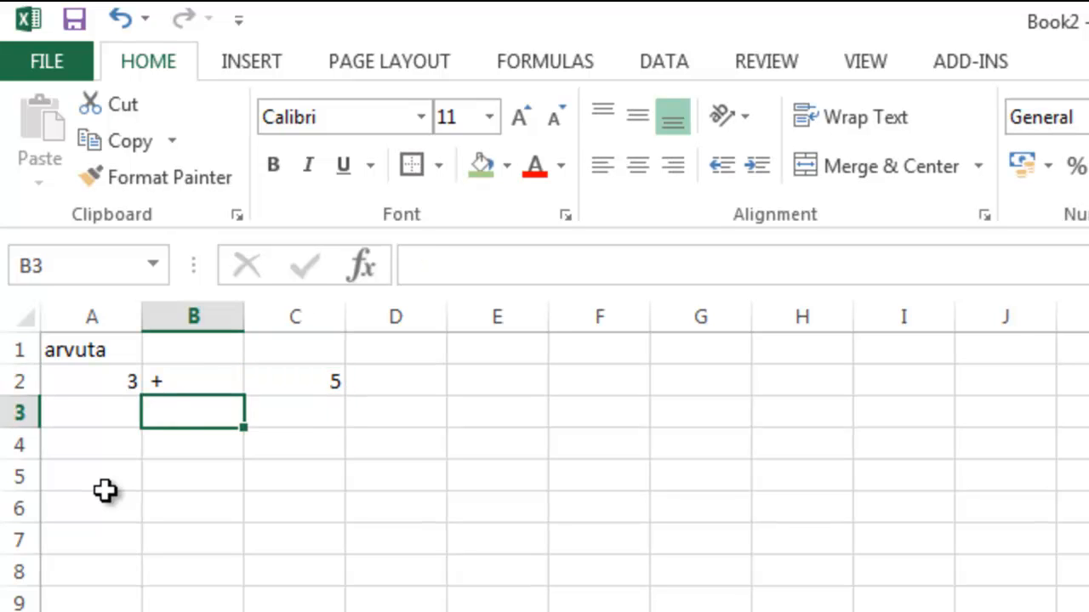
pyautogui.press('Left')
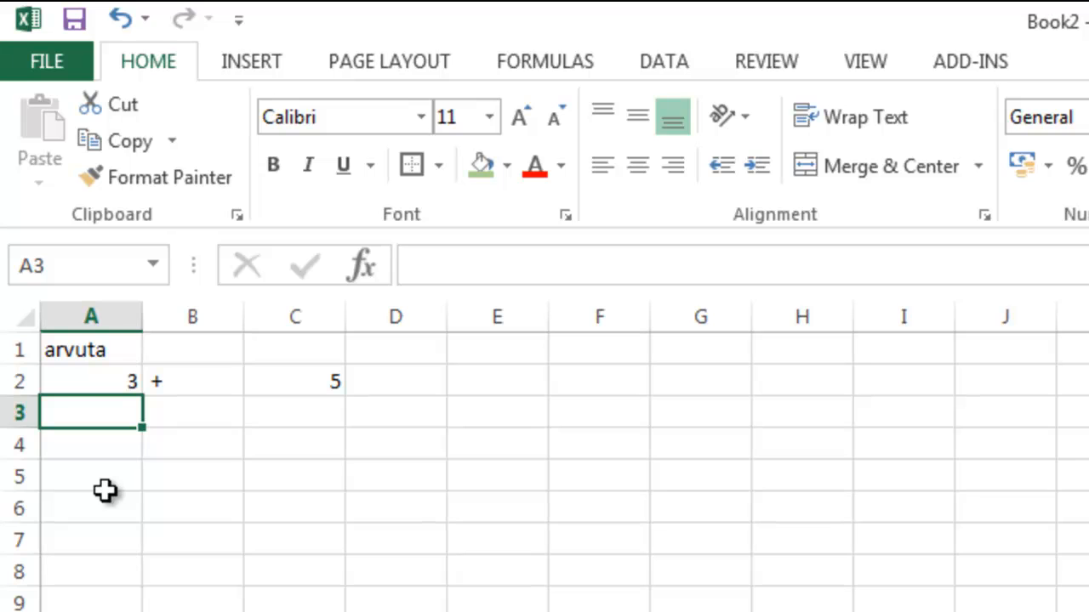
pyautogui.write('10')
pyautogui.press('Right')
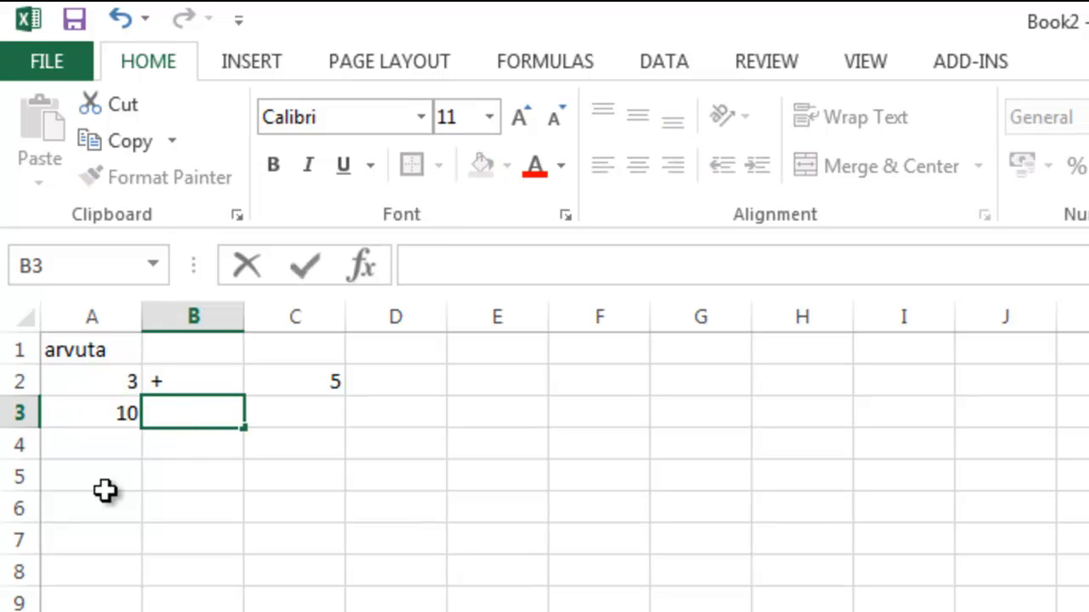
pyautogui.write(':')
pyautogui.press('Right')
pyautogui.write('2')
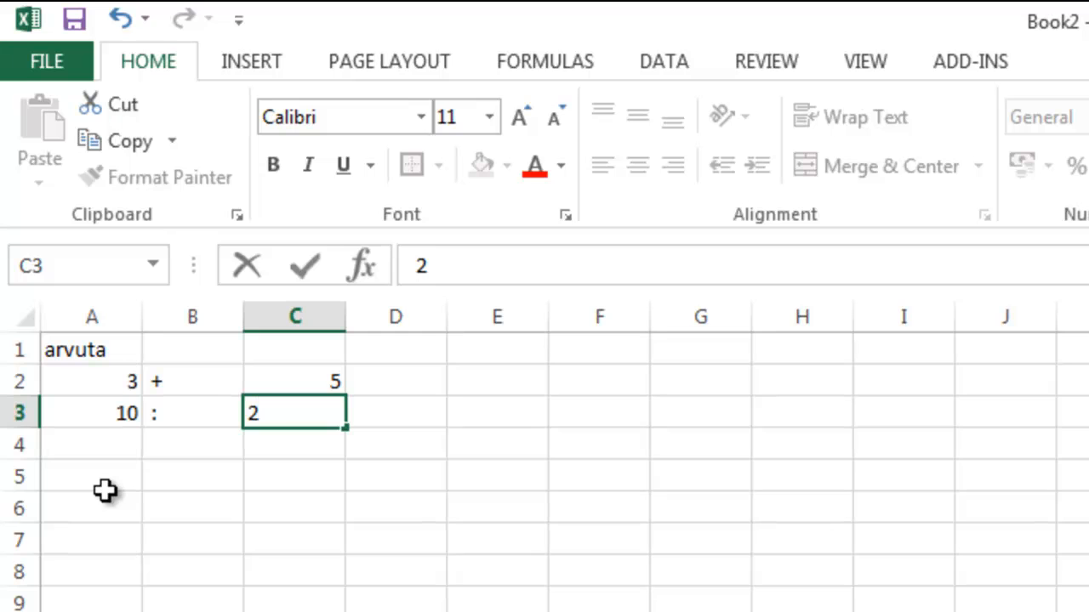
pyautogui.press('Return')
# - Start the third problem by entering its first number, 5, in cell A4
pyautogui.press('Left')
pyautogui.press('Left')
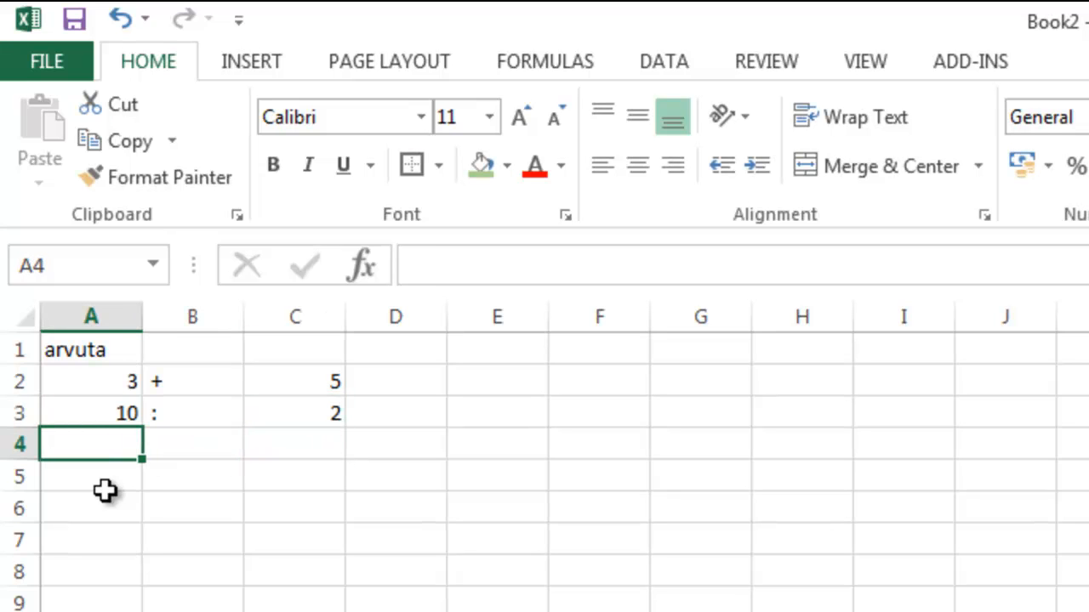
pyautogui.write('5')
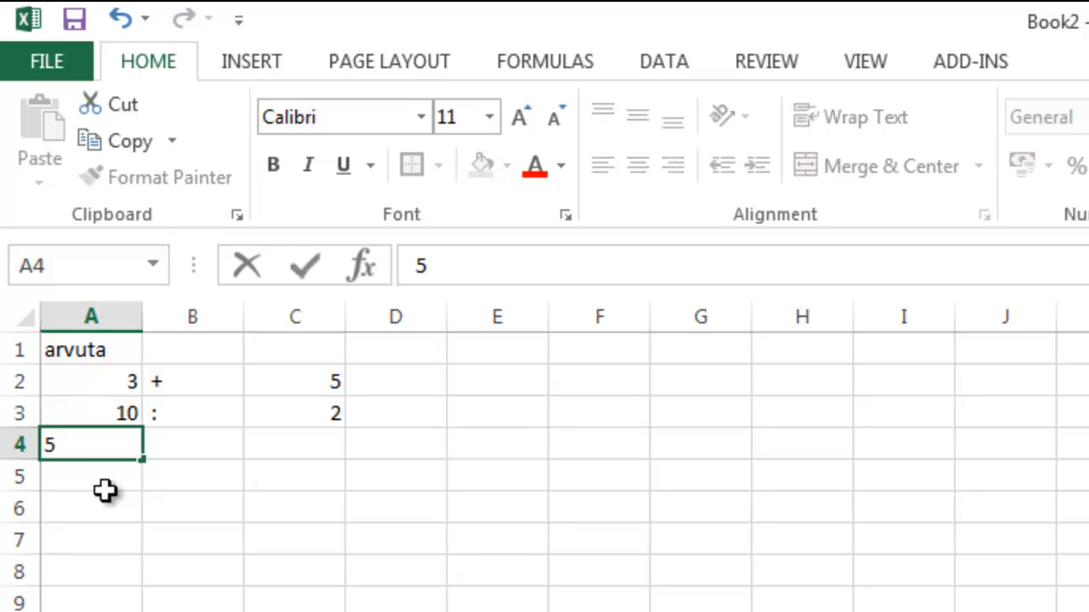
pyautogui.press('Right')
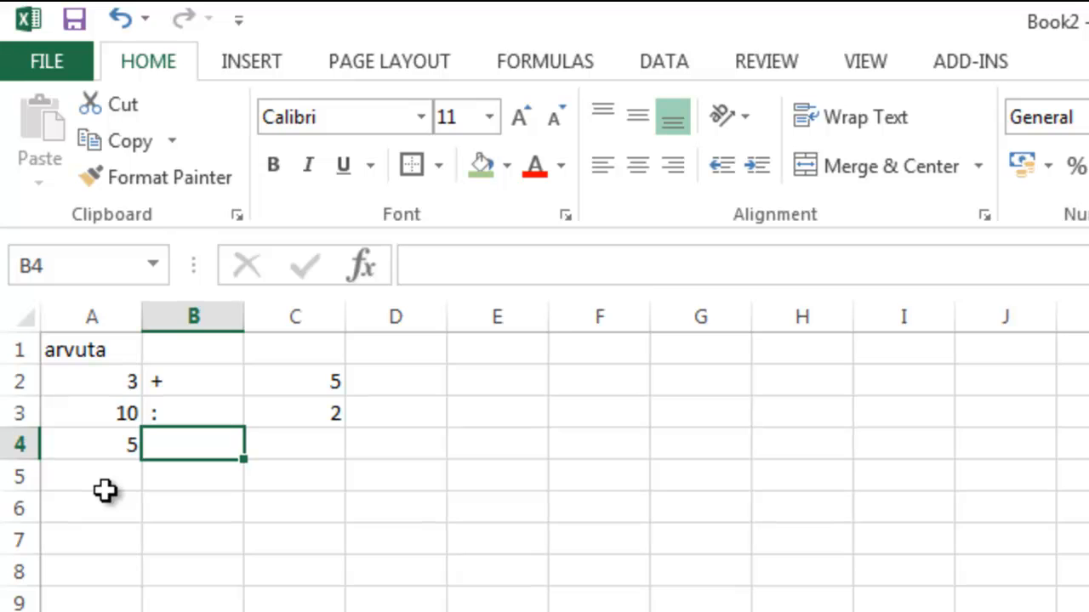
# - Insert the Bullet Operator symbol (character code 2219) in B4 as the multiplication sign and enter 5 in C4
pyautogui.click(254, 63)
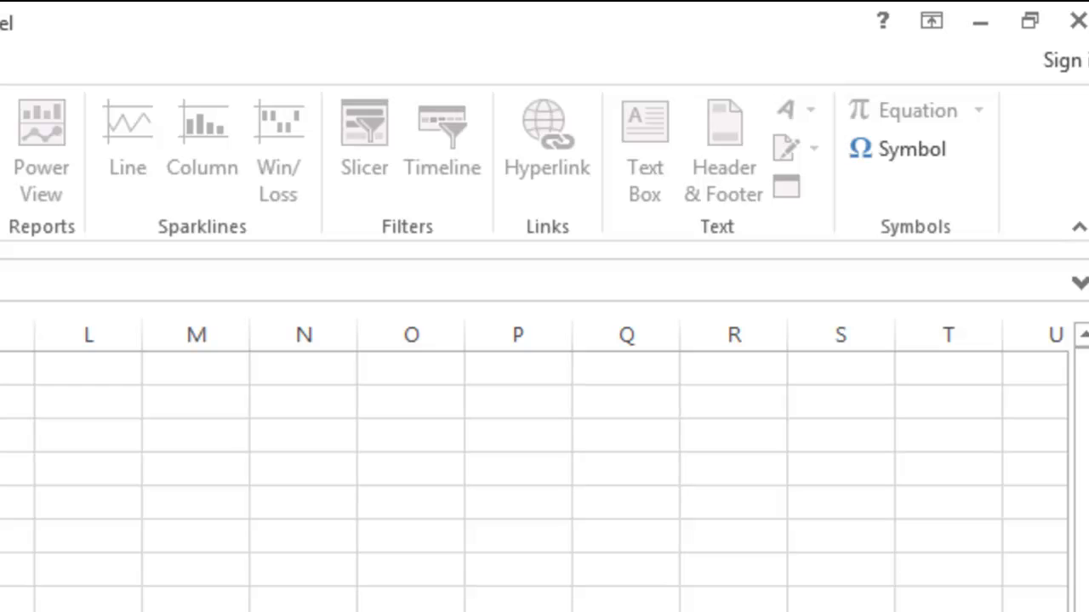
pyautogui.click(881, 150)
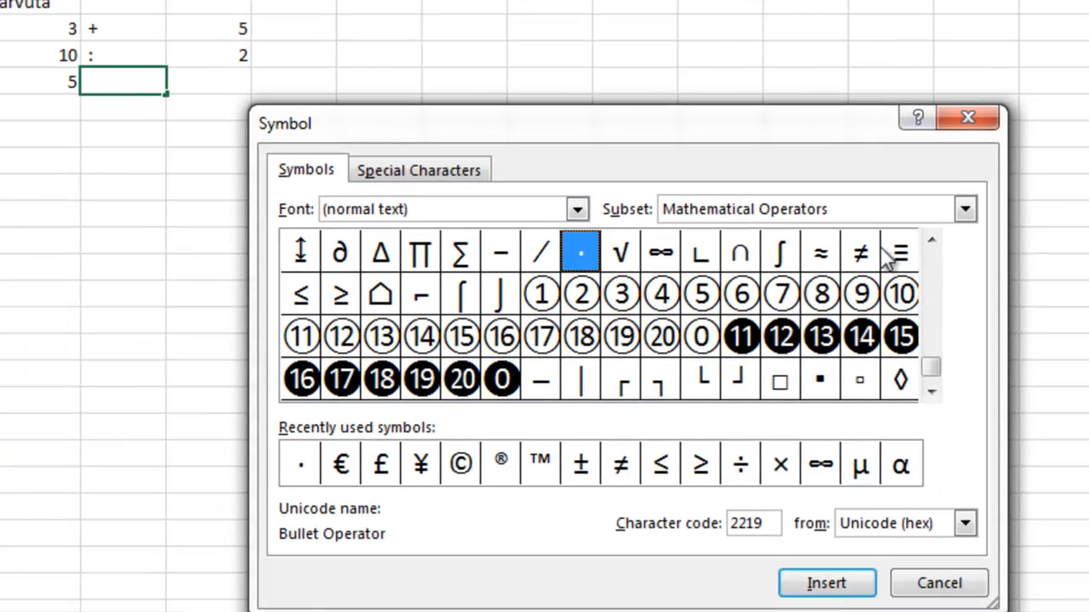
pyautogui.moveTo(931, 364)
pyautogui.mouseDown()
pyautogui.moveTo(933, 311)
pyautogui.moveTo(933, 369)
pyautogui.mouseUp()
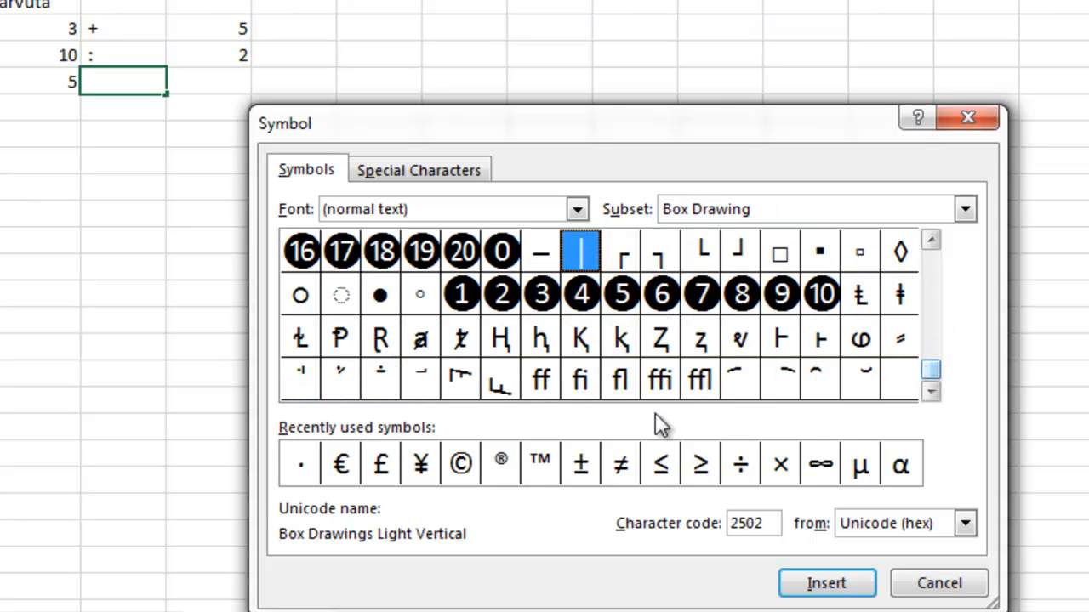
pyautogui.click(302, 471)
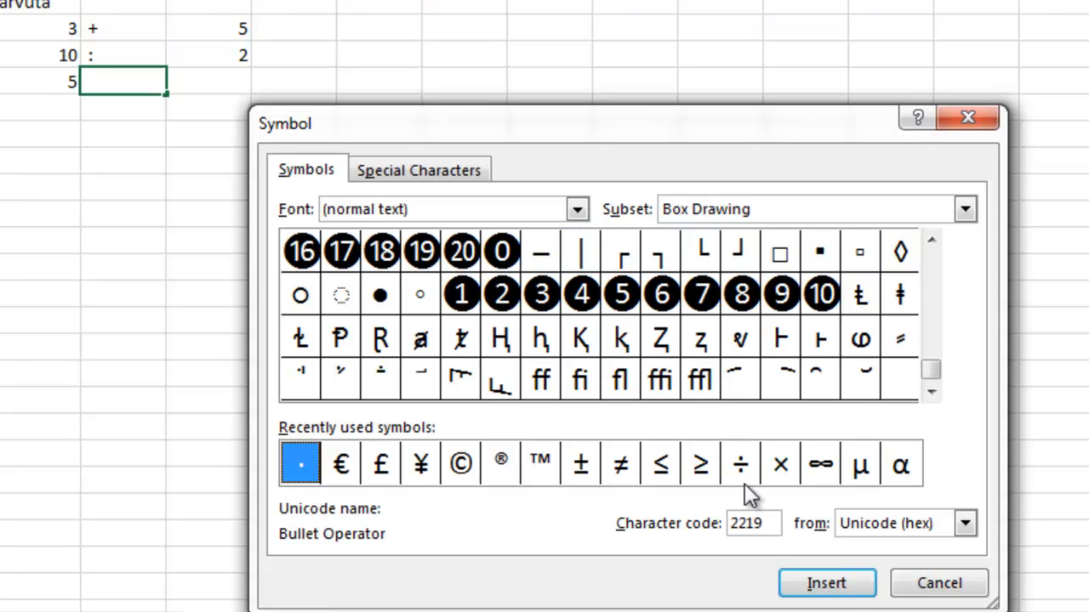
pyautogui.click(837, 585)
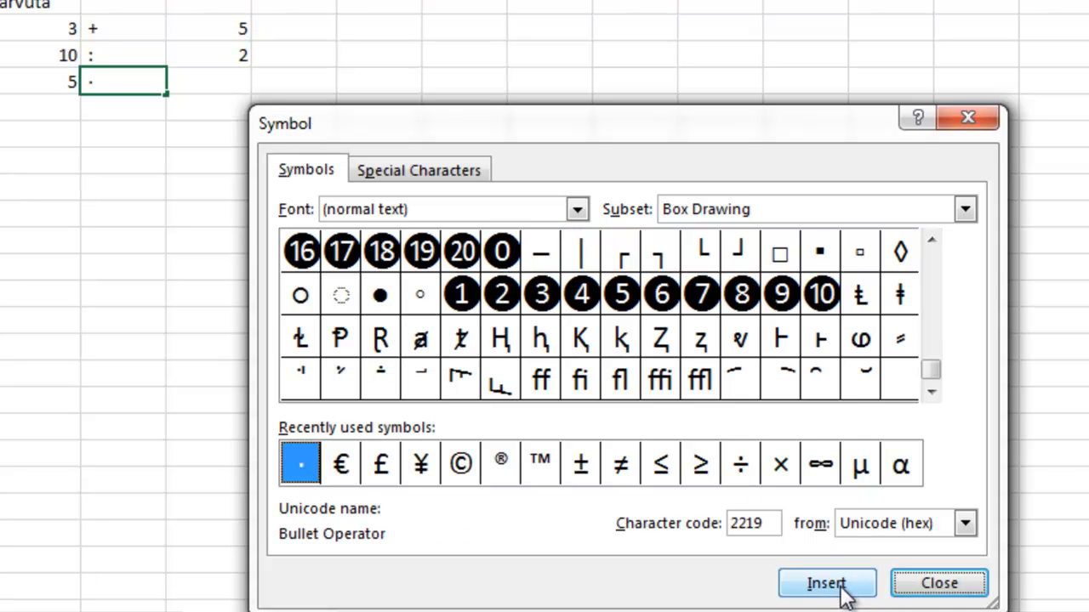
pyautogui.click(939, 584)
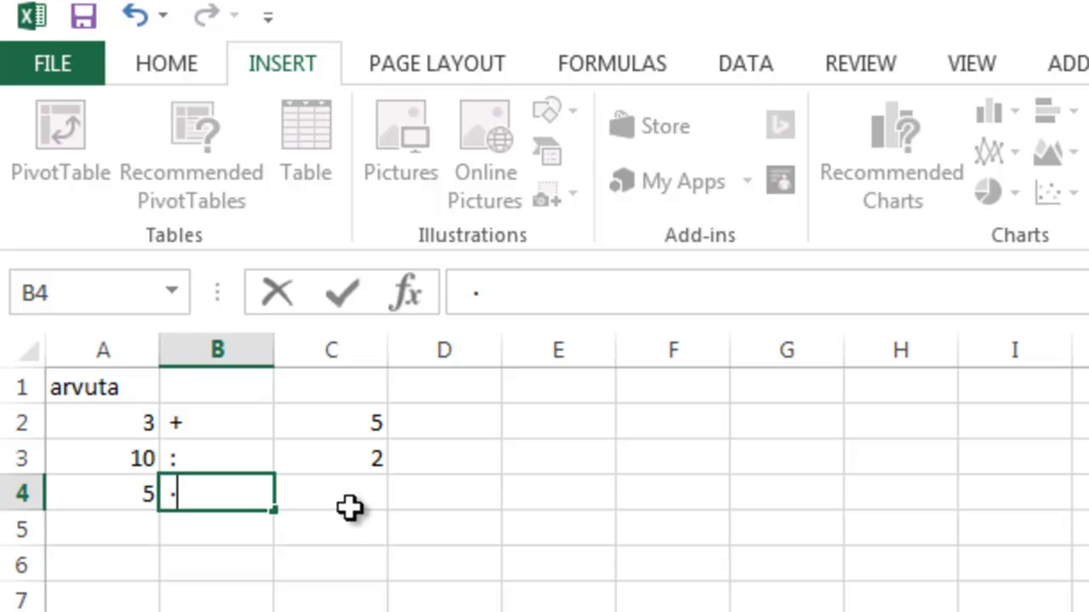
pyautogui.click(349, 508)
pyautogui.write('5')
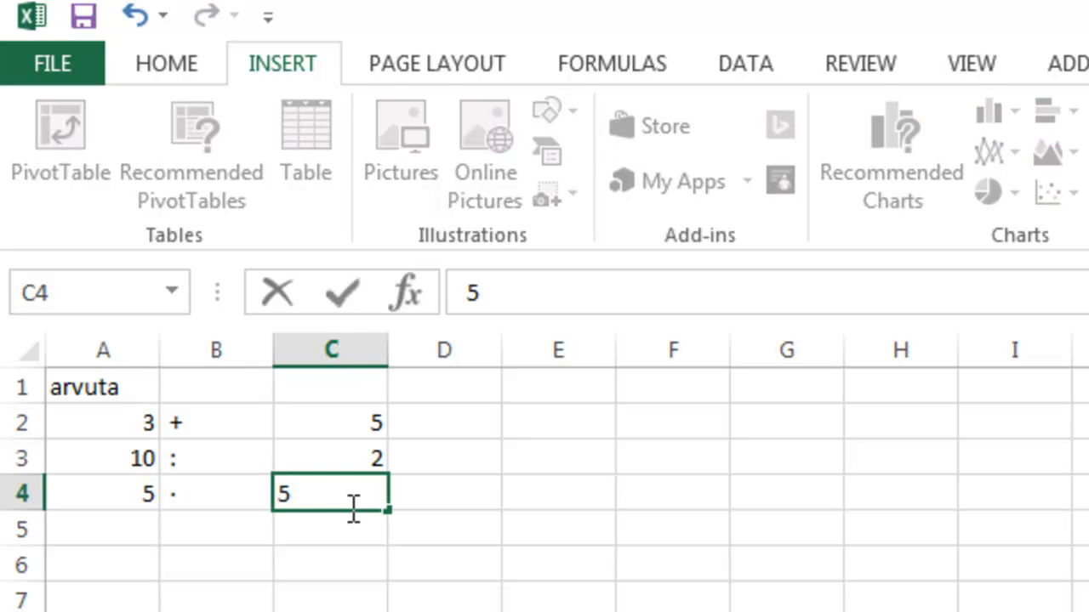
pyautogui.press('Return')
# - Enter the fourth problem in row 5, with 9 in A5, a minus sign in B5 and 3 in C5
pyautogui.press('Left')
pyautogui.press('Left')
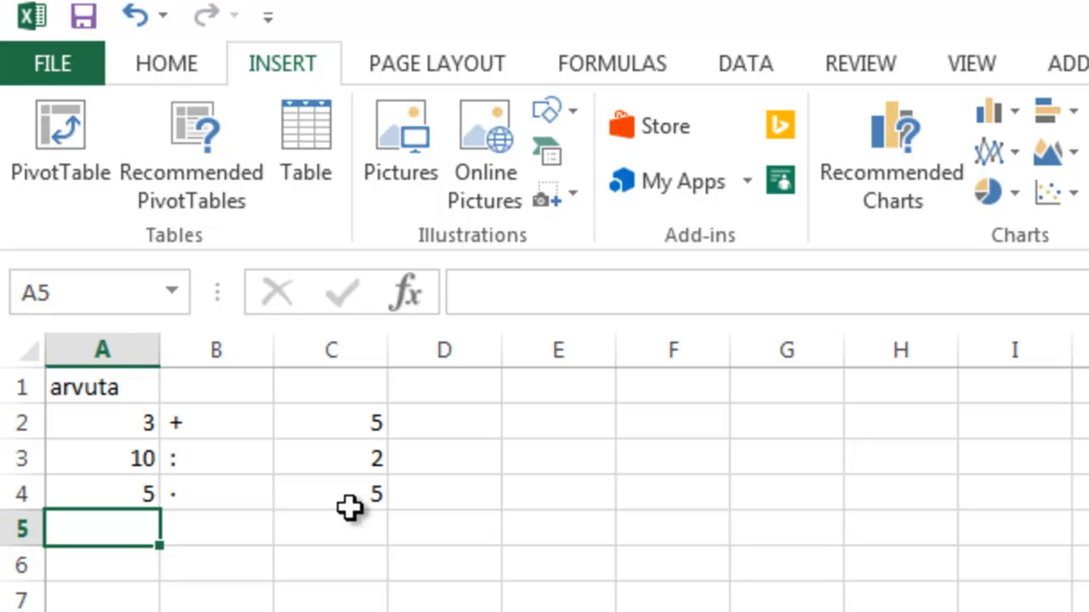
pyautogui.write('9')
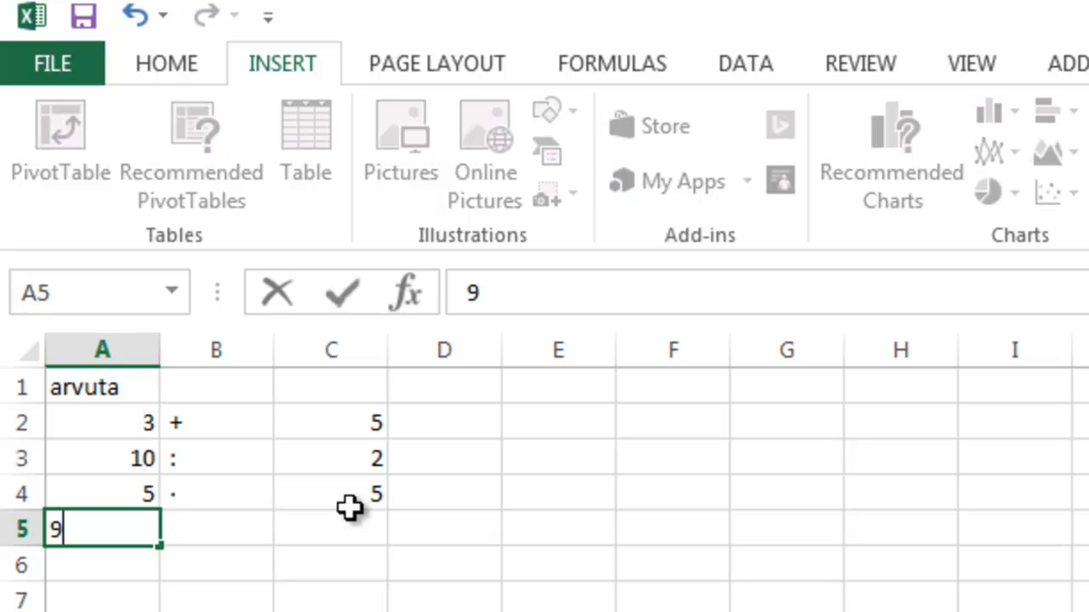
pyautogui.press('Tab')
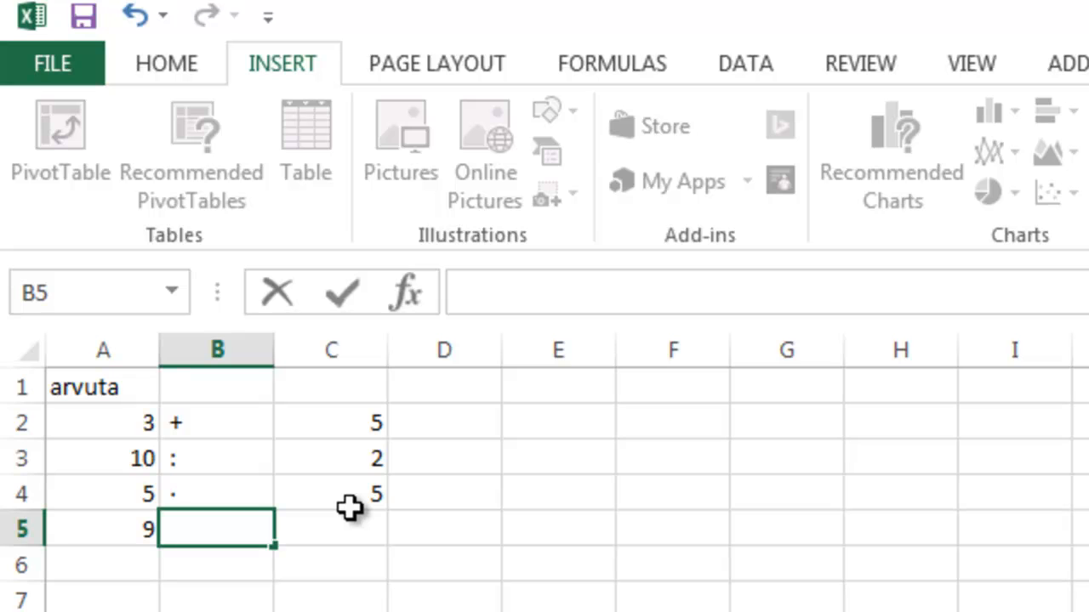
pyautogui.write('-')
pyautogui.press('Tab')
pyautogui.write('3')
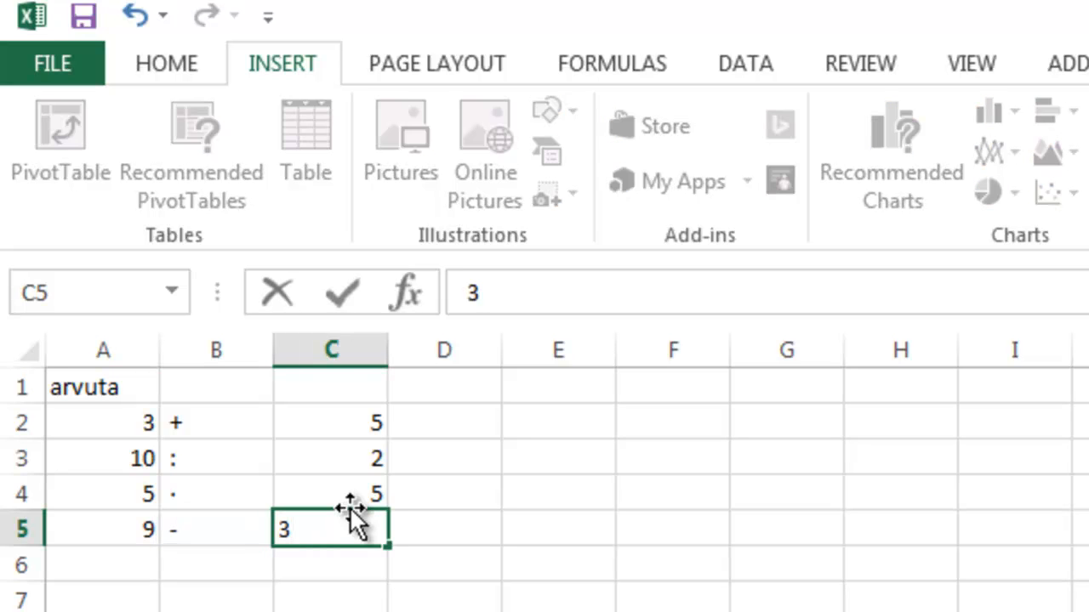
pyautogui.click(493, 534)
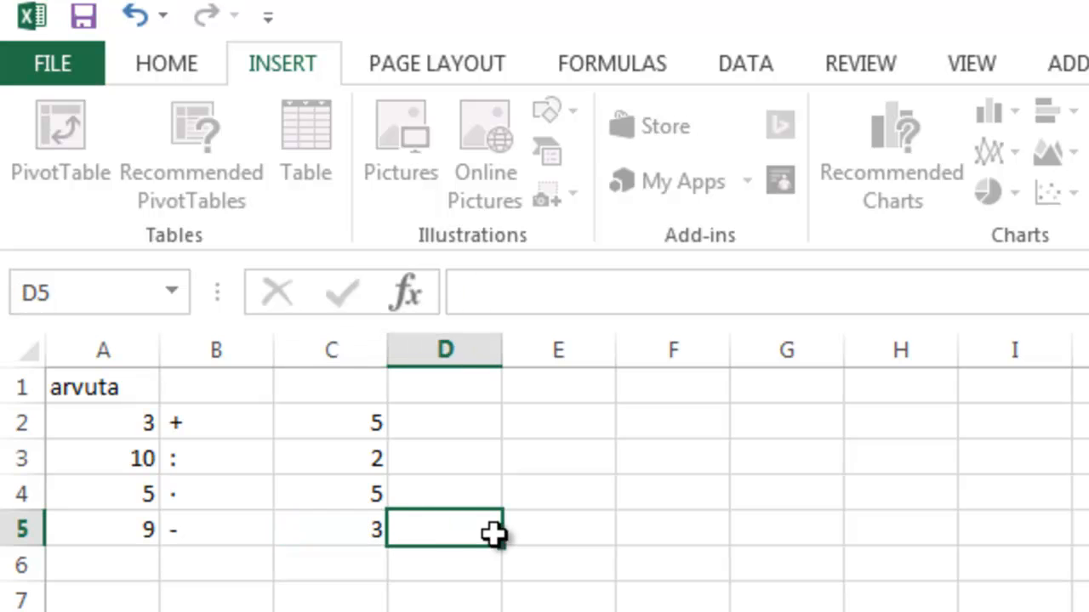
# - Insert an empty row above the first problem, directly below the title row
pyautogui.click(444, 391)
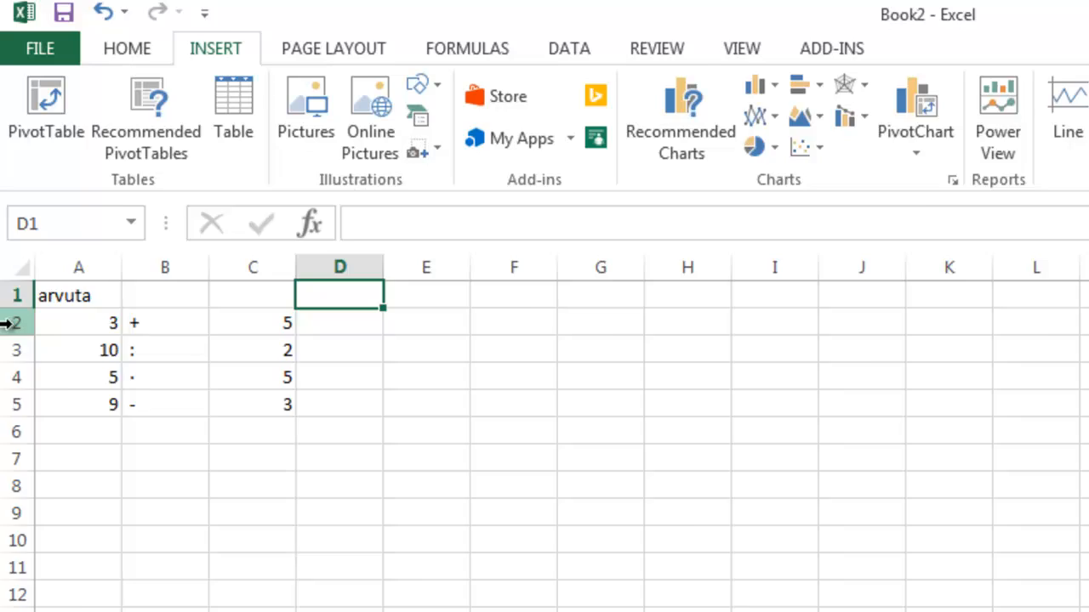
pyautogui.rightClick(12, 422)
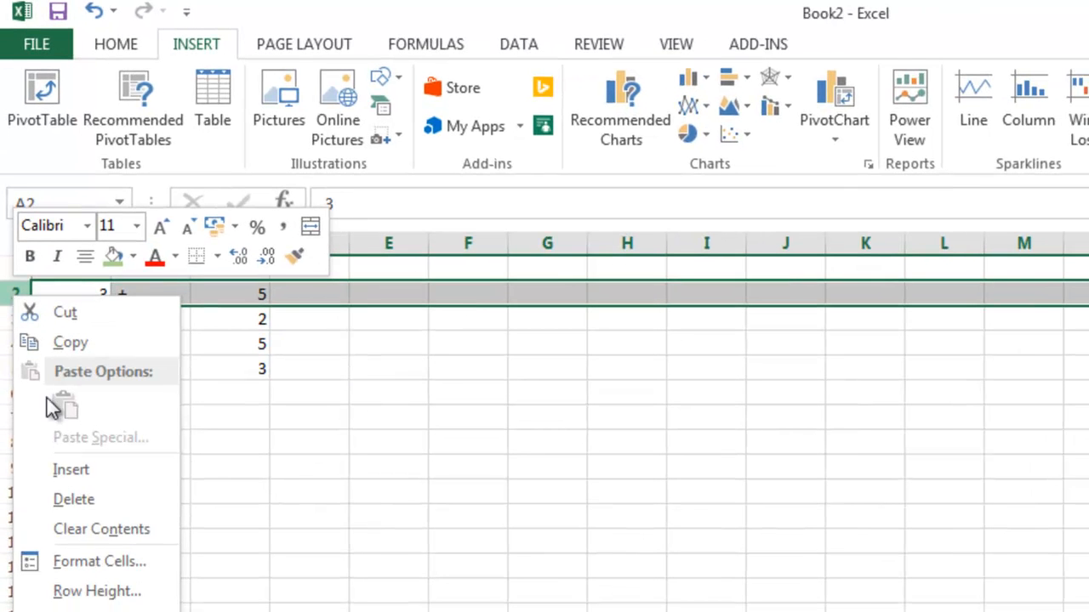
pyautogui.click(61, 470)
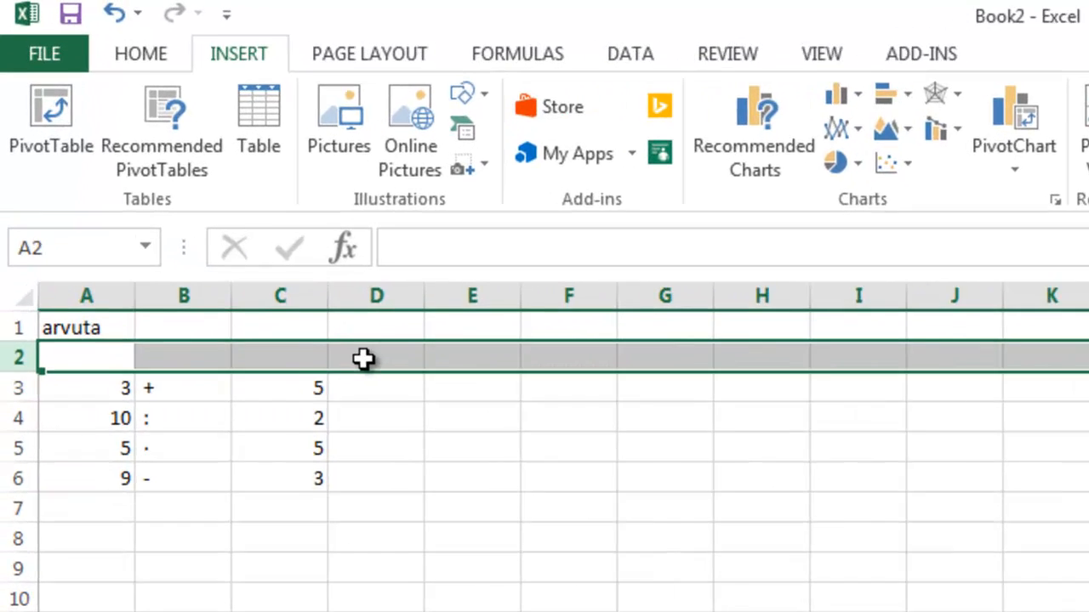
# - Enter the column heading "vastus" in cell D2
pyautogui.click(301, 294)
pyautogui.doubleClick(394, 388)
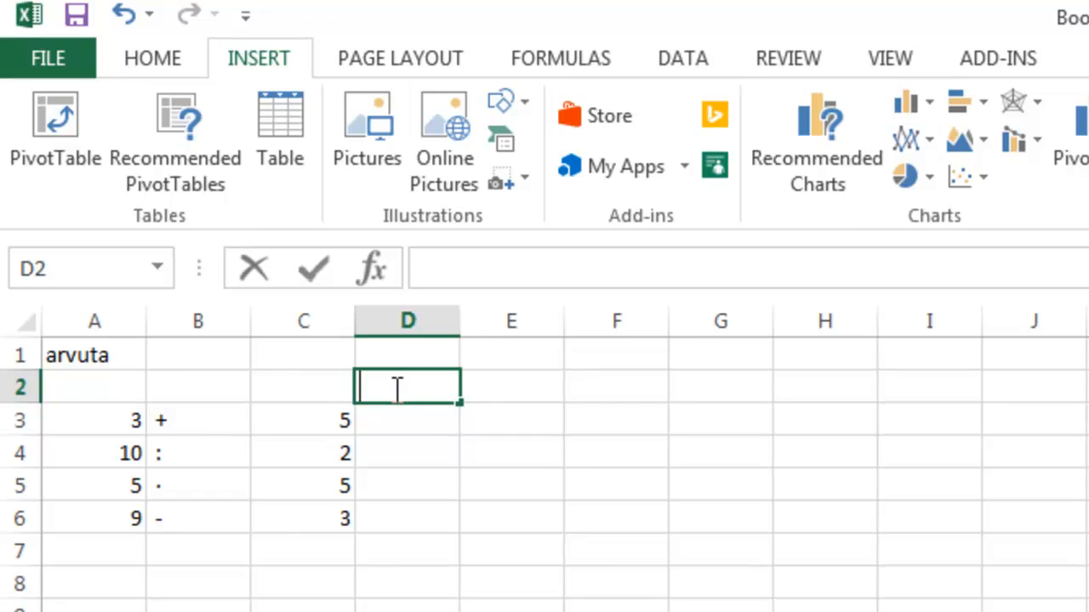
pyautogui.write('vastus')
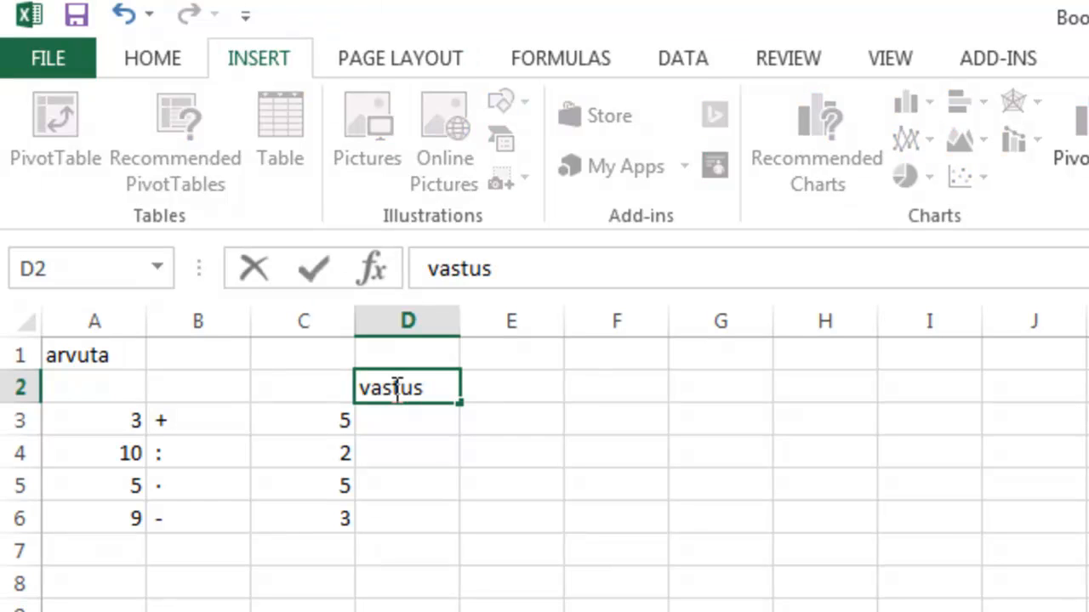
# - Enter a formula in D3 that adds A3 and C3 for the first problem's answer
pyautogui.click(412, 433)
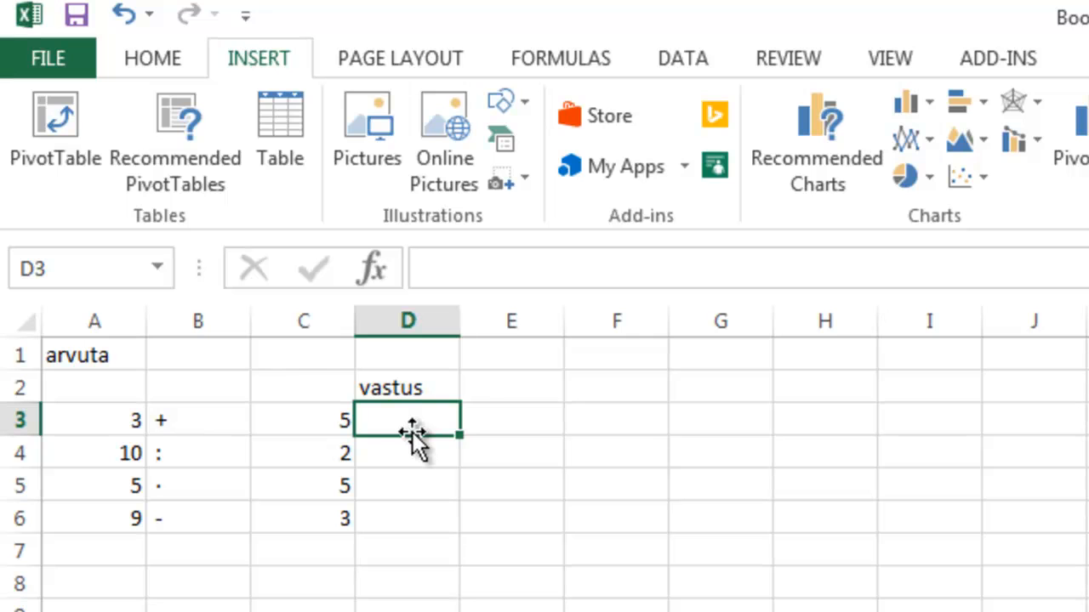
pyautogui.write('=')
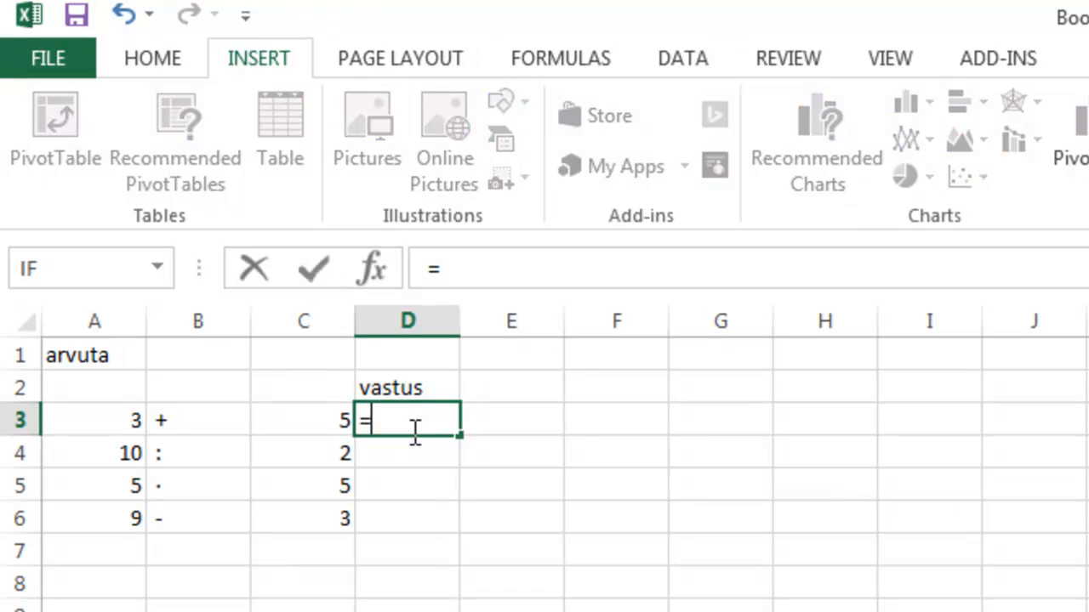
pyautogui.click(116, 421)
pyautogui.write('+')
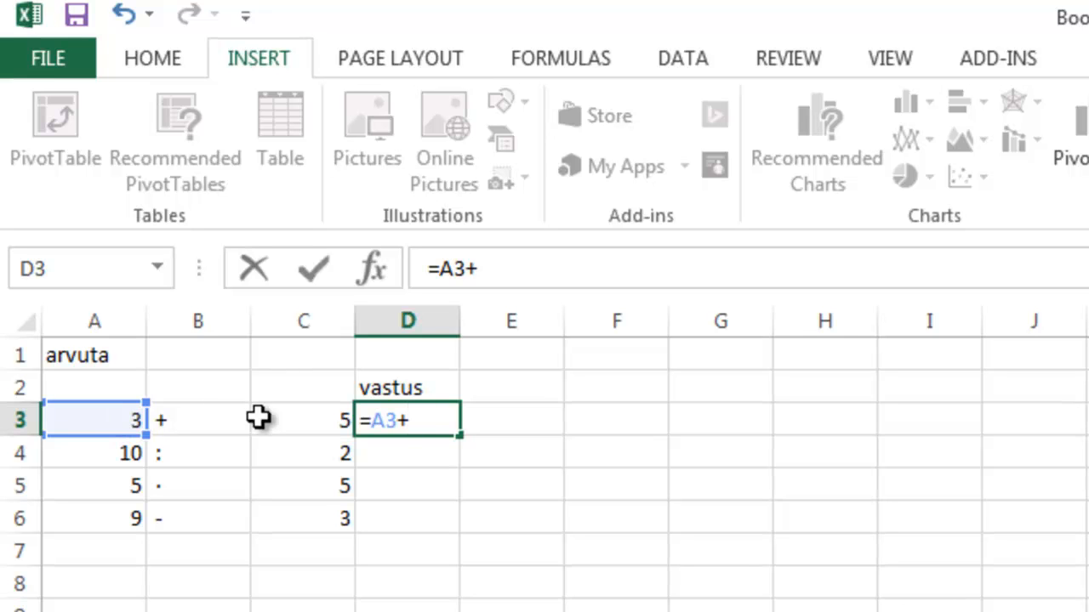
pyautogui.click(295, 431)
pyautogui.press('Return')
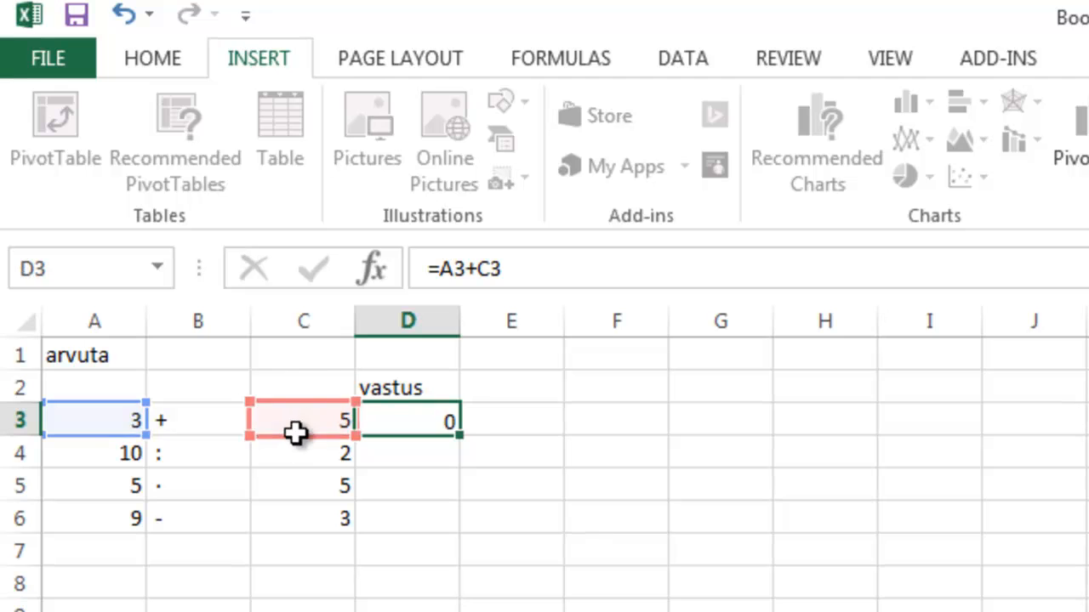
pyautogui.click(399, 420)
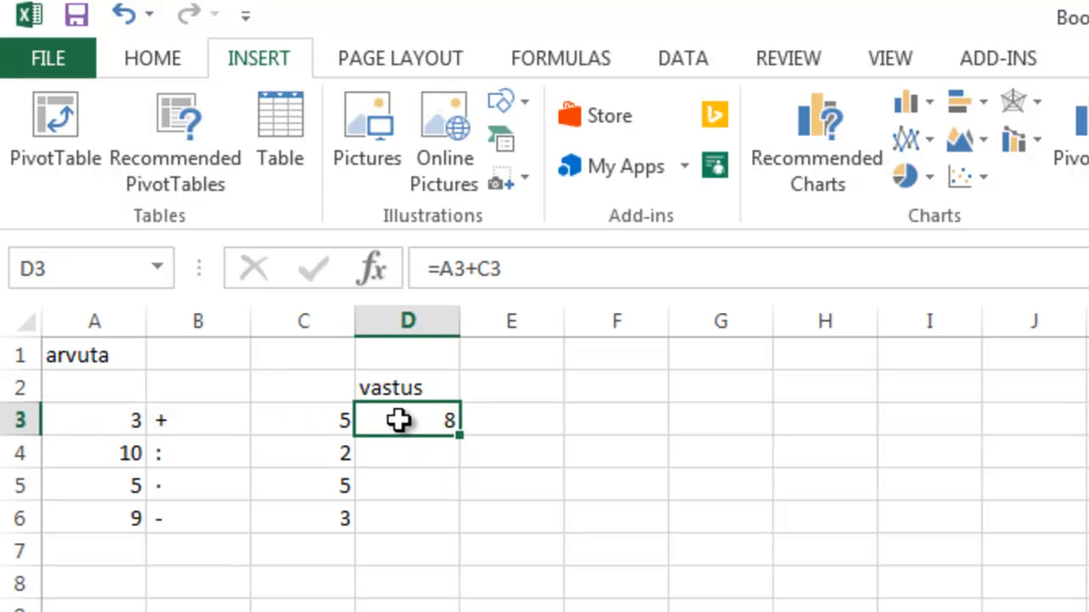
# - Enter the formula =A4/C4 in D4 to calculate the division problem's answer
pyautogui.click(385, 454)
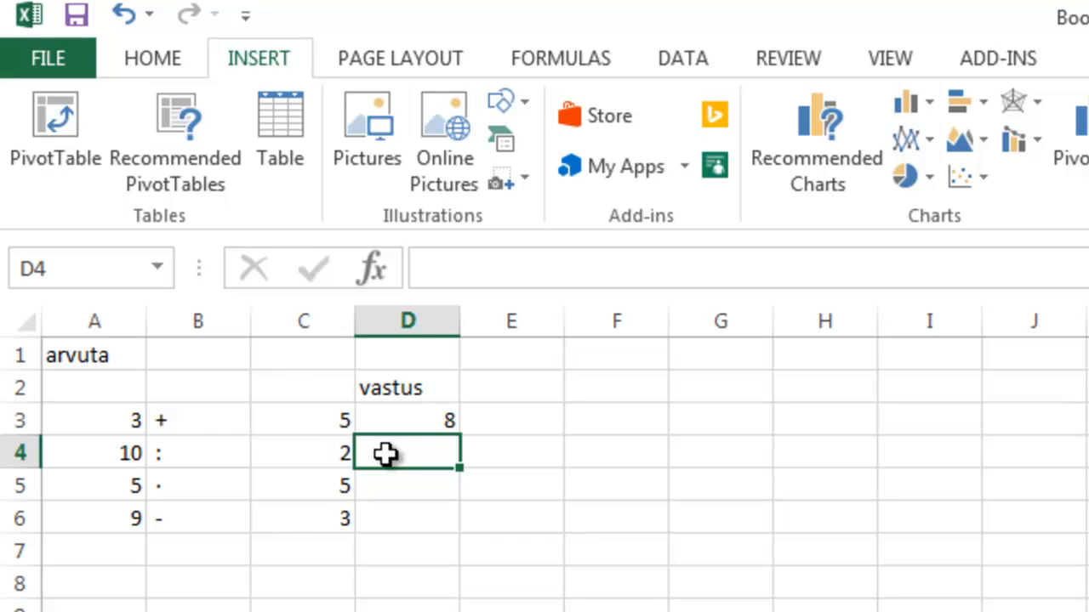
pyautogui.write('=')
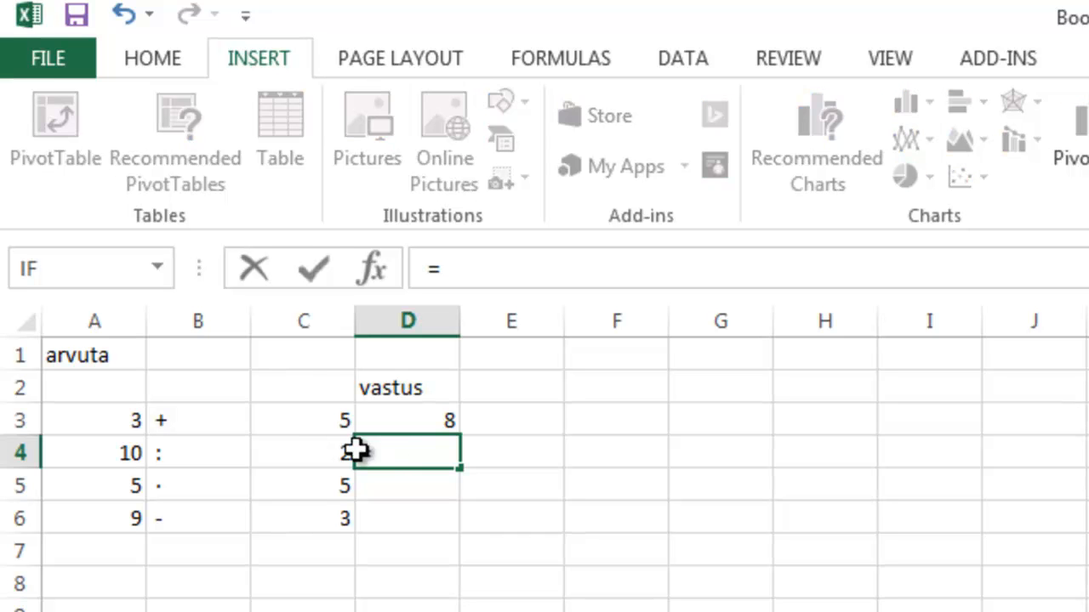
pyautogui.click(109, 462)
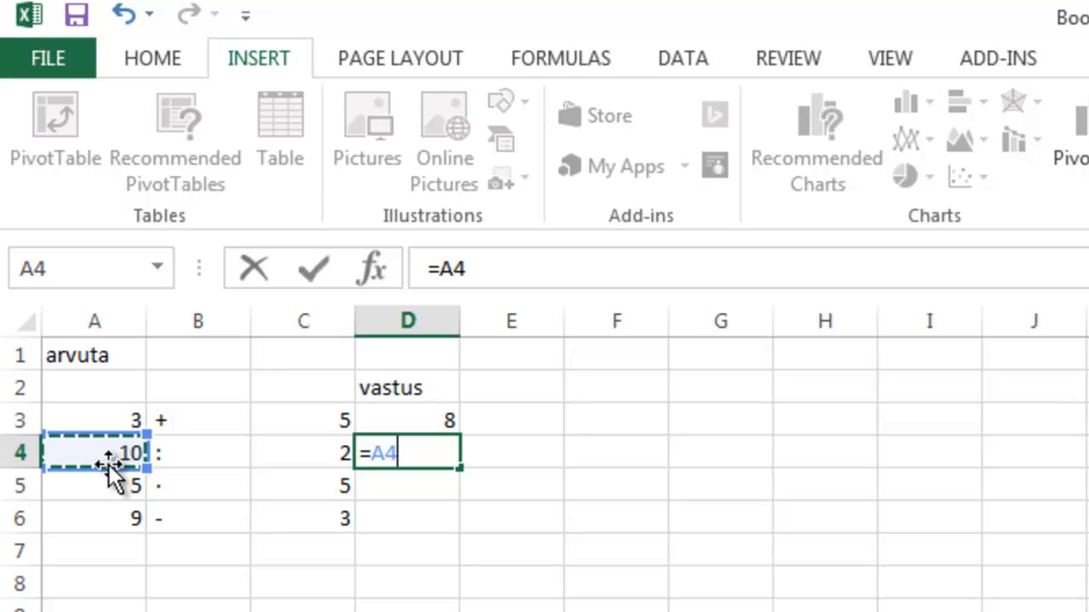
pyautogui.write('/')
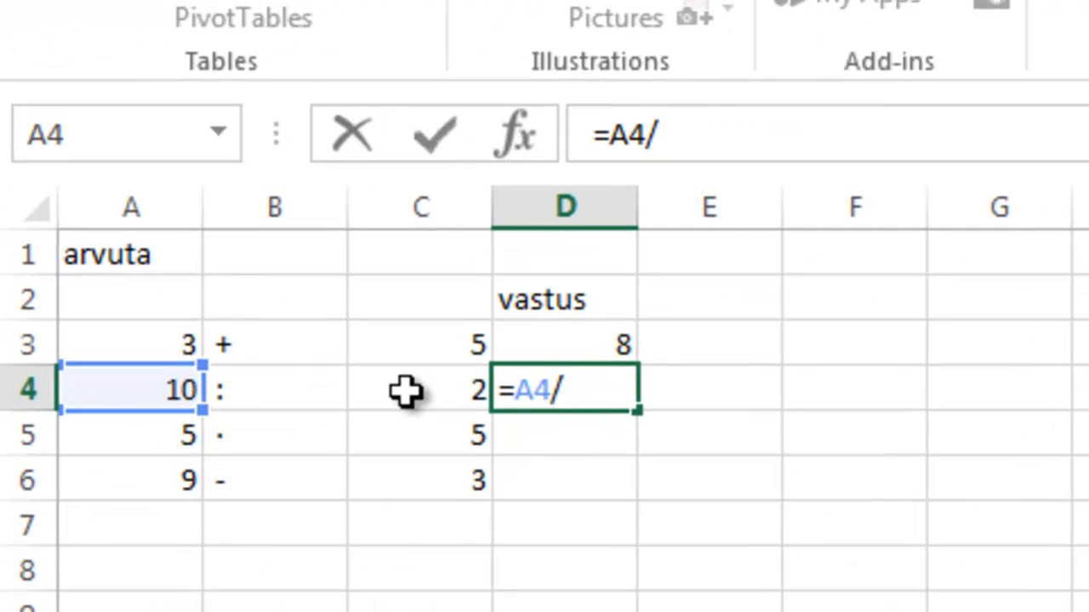
pyautogui.click(381, 406)
pyautogui.press('Return')
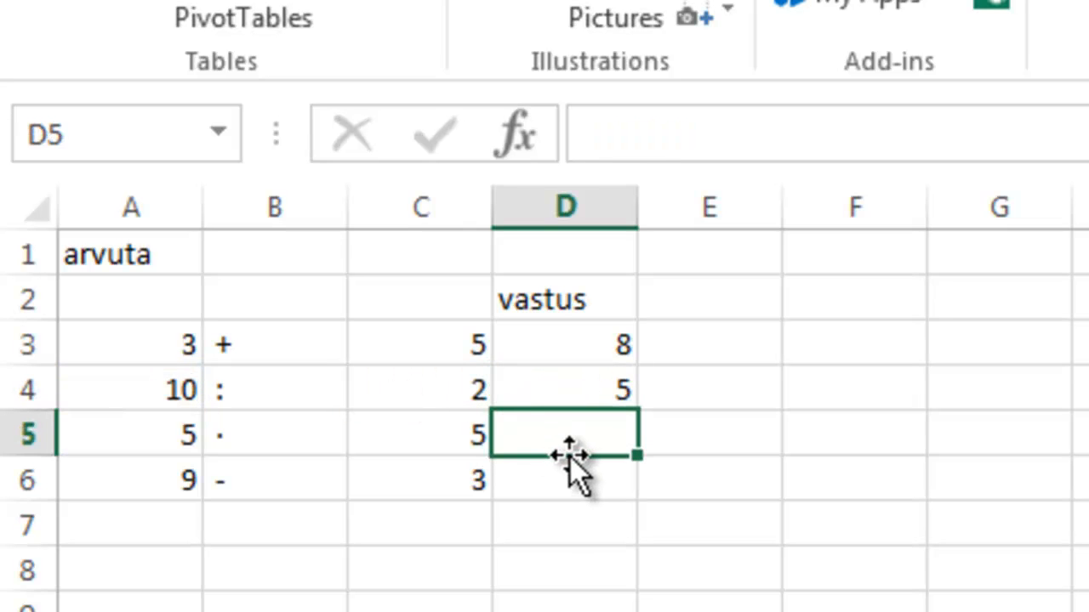
# - Enter the formula =A5*C5 in D5 to calculate the multiplication problem's answer
pyautogui.write('=')
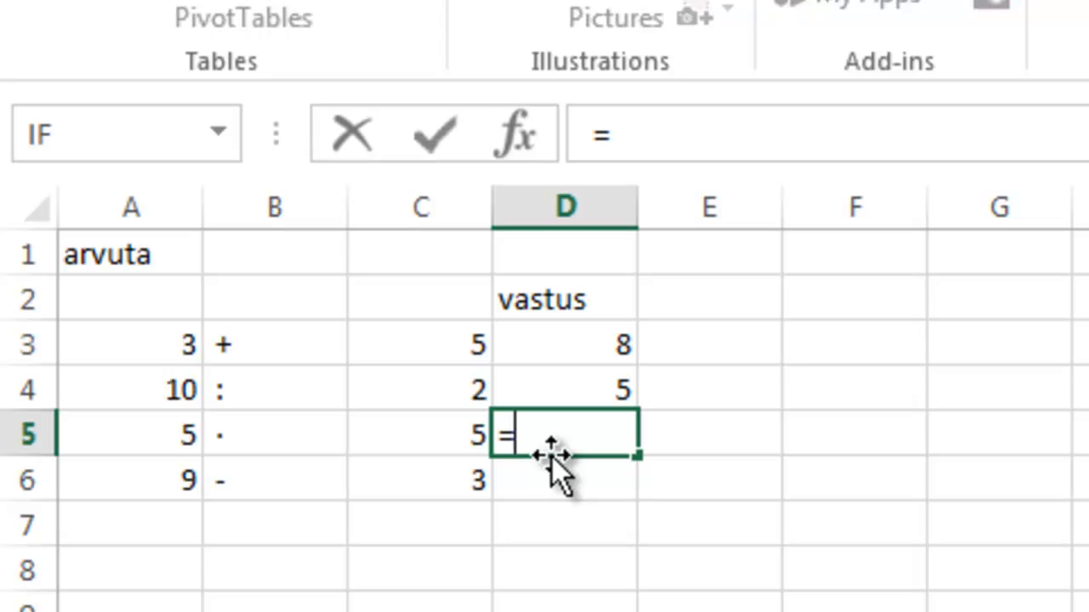
pyautogui.click(181, 443)
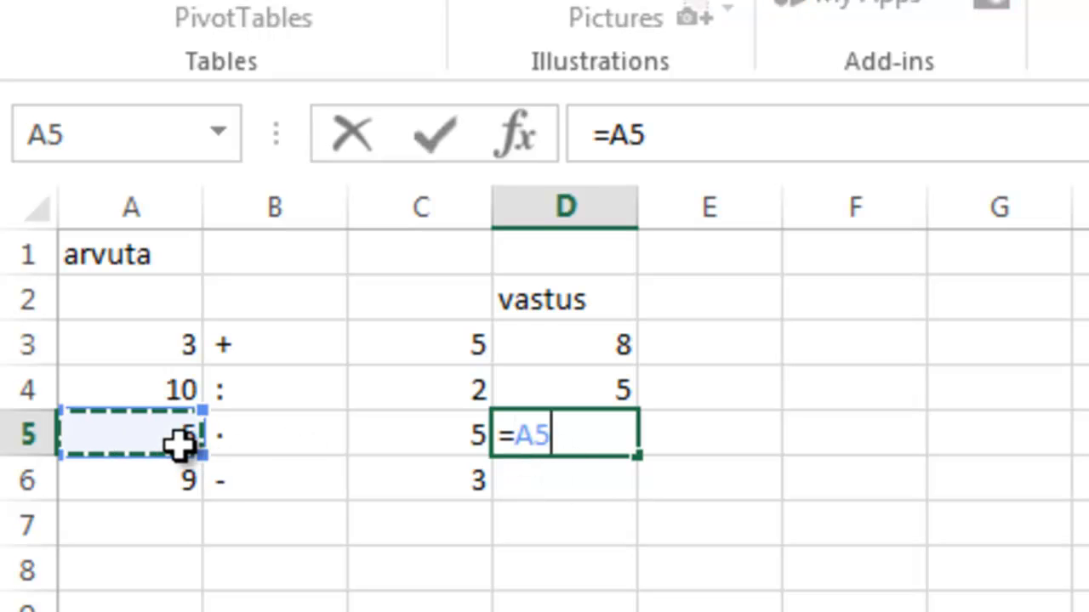
pyautogui.write('*')
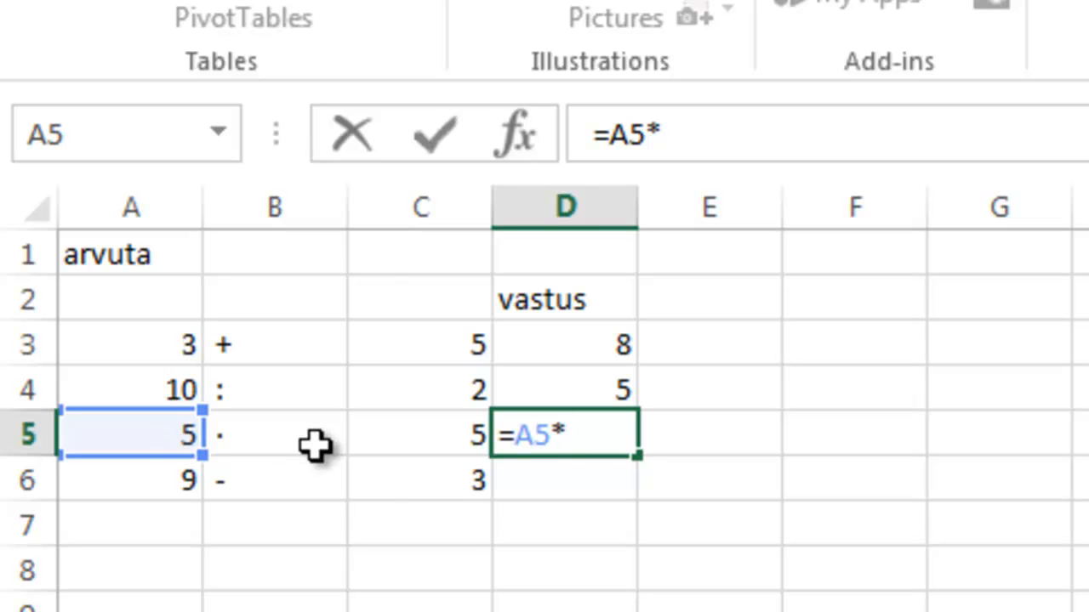
pyautogui.click(432, 441)
pyautogui.press('Return')
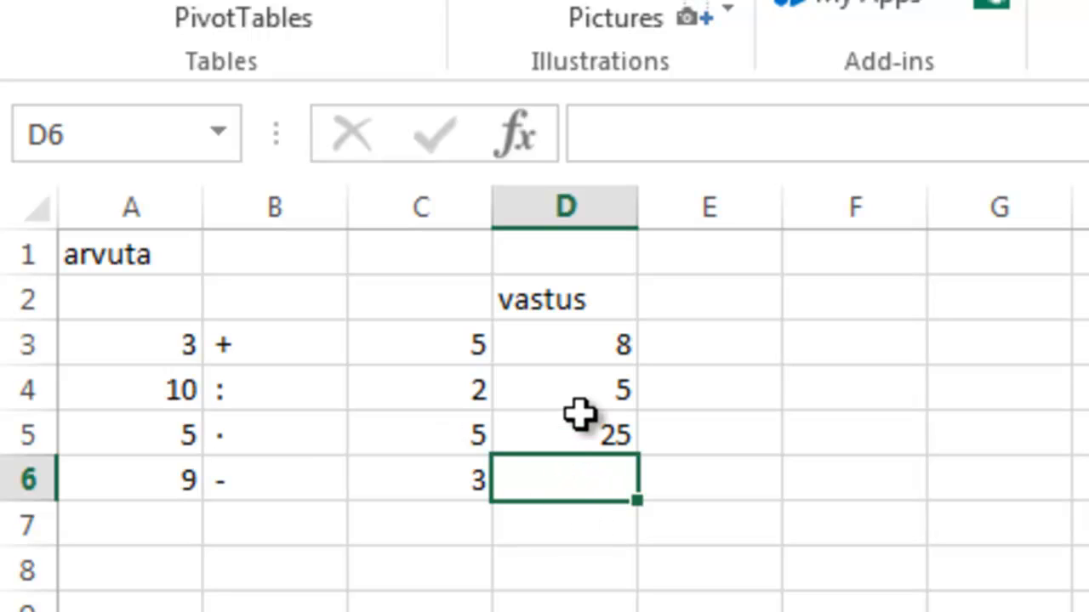
# - Review the formulas in the answer cells D3 to D5 and clear all three cells
pyautogui.click(582, 341)
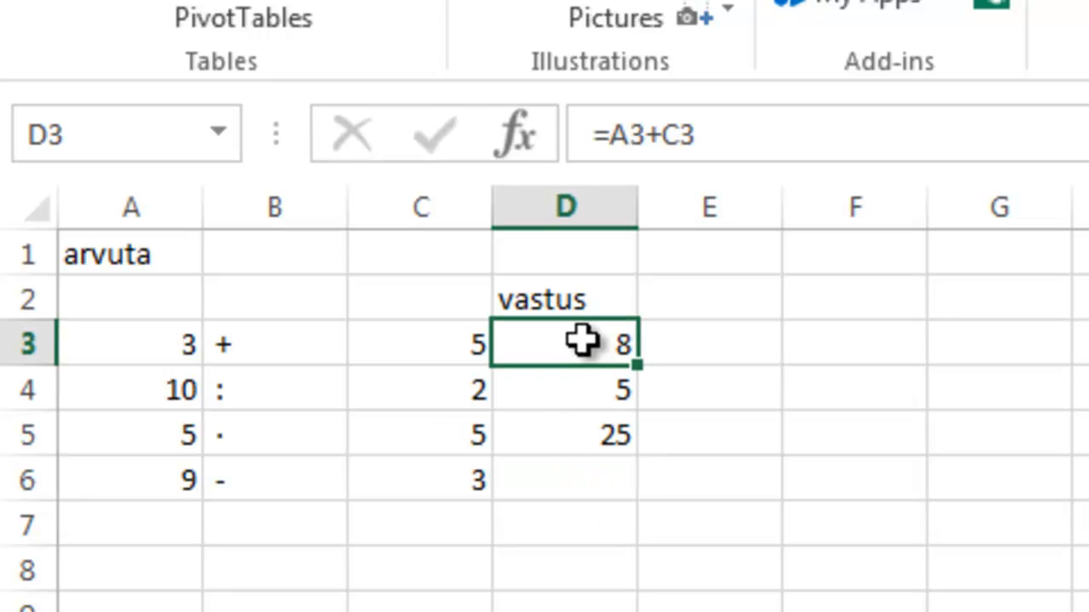
pyautogui.click(578, 385)
pyautogui.click(568, 436)
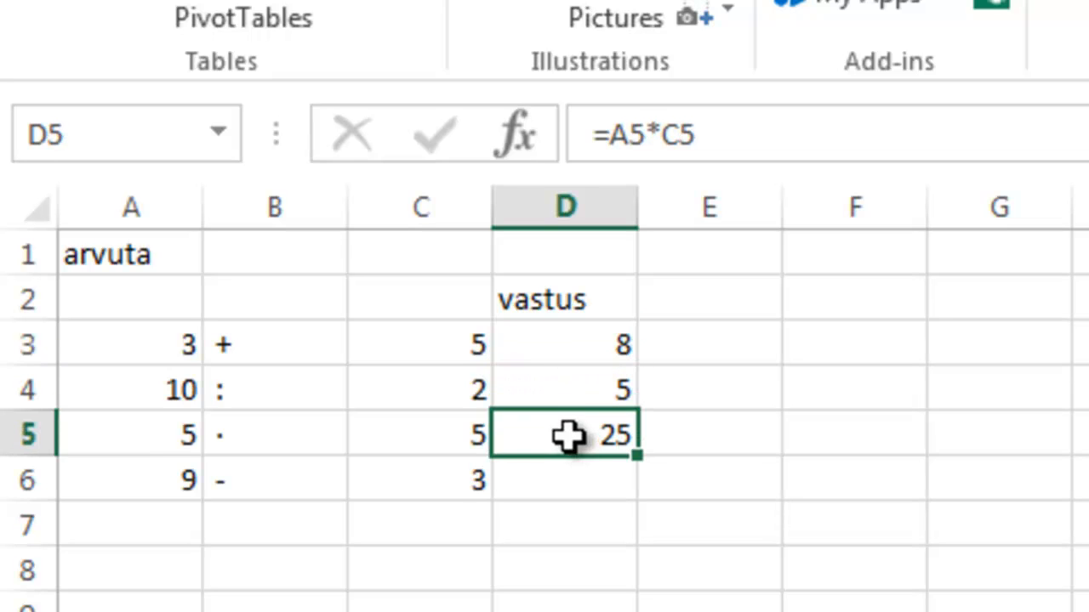
pyautogui.click(568, 346)
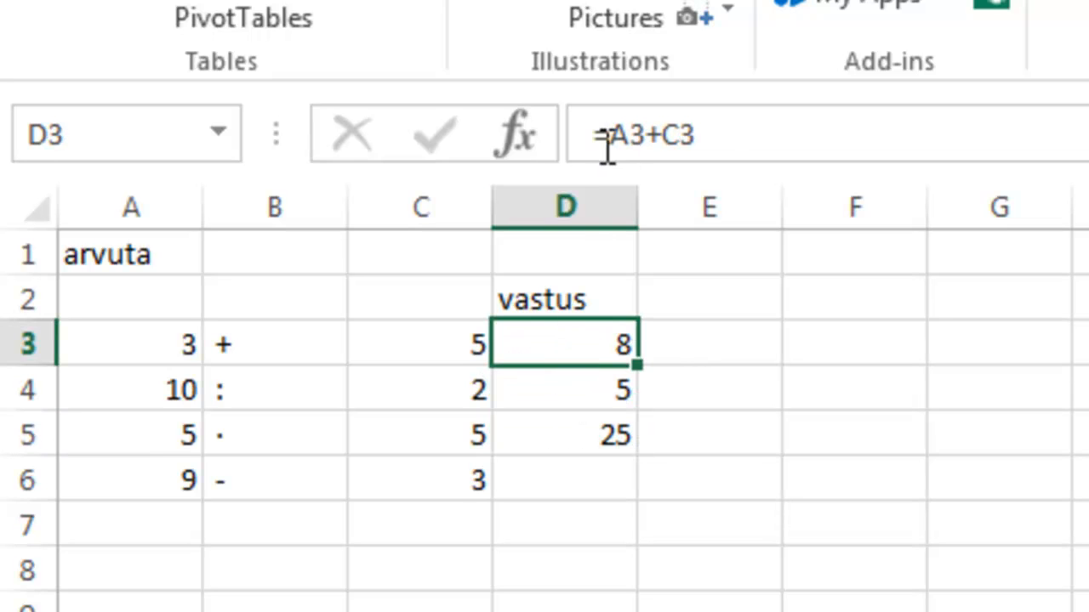
pyautogui.moveTo(566, 347); pyautogui.dragTo(569, 423)
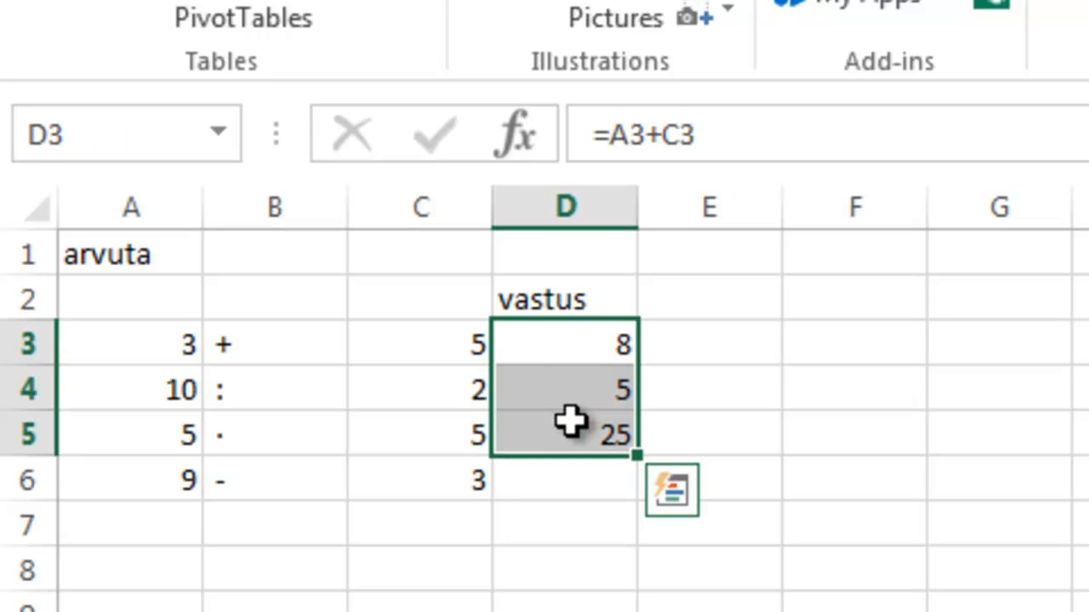
pyautogui.press('Delete')
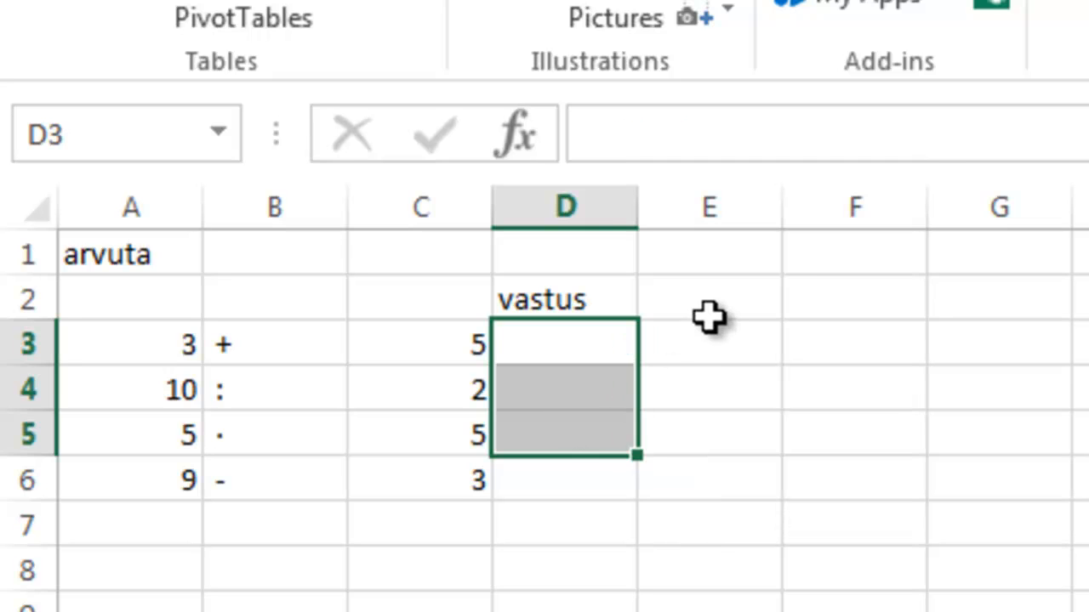
# - Enter the column heading "kontroll" in cell E2
pyautogui.click(710, 310)
pyautogui.write('kontr')
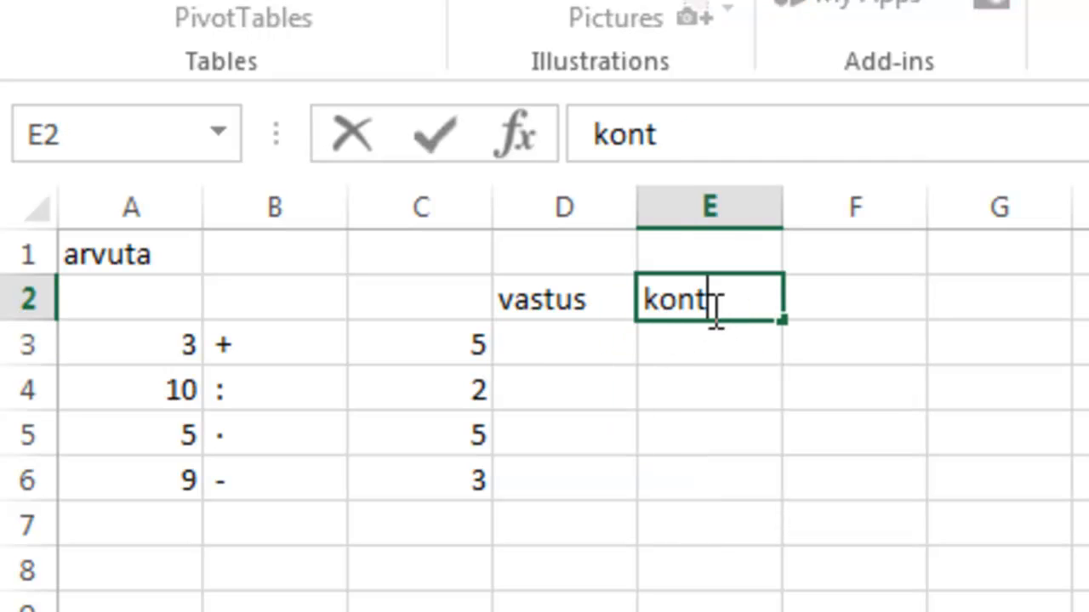
pyautogui.write('oll')
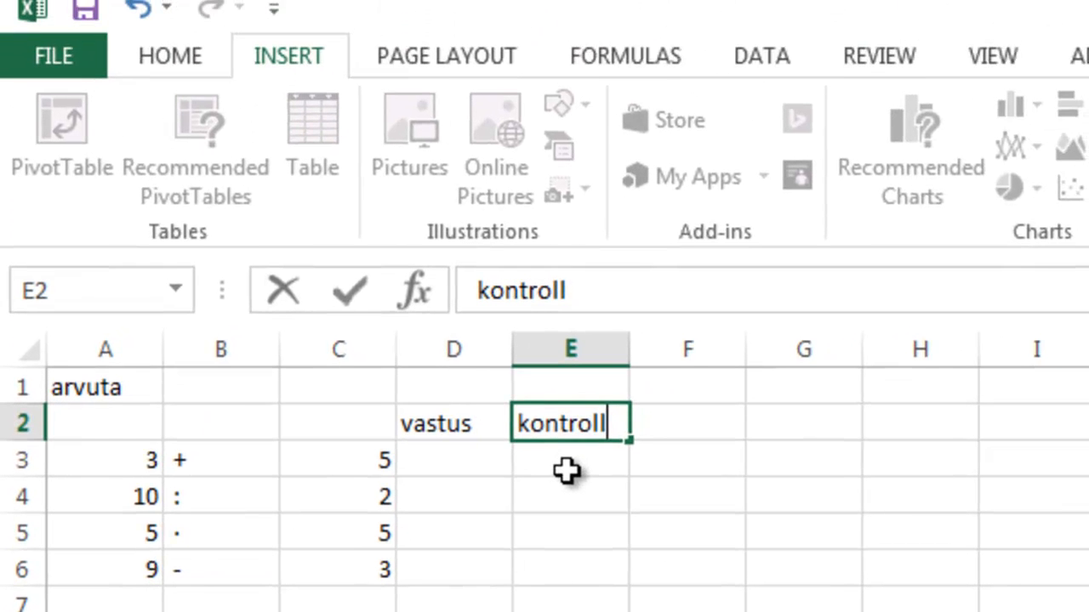
pyautogui.press('Return')
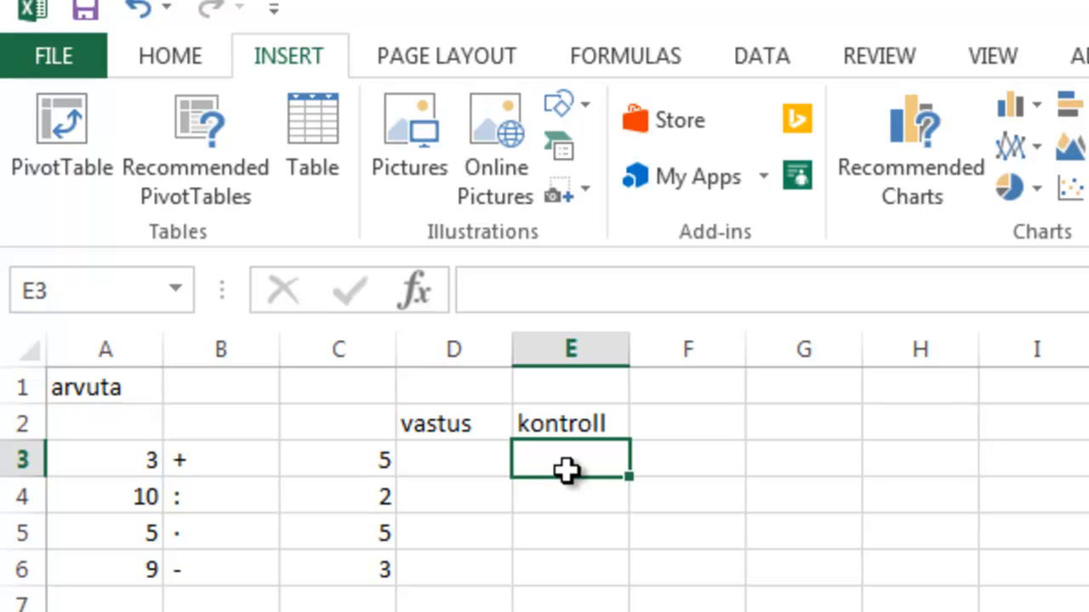
# - Search the function library for "if" and insert the IF function in E3, keeping the problem cells uncovered
pyautogui.click(616, 58)
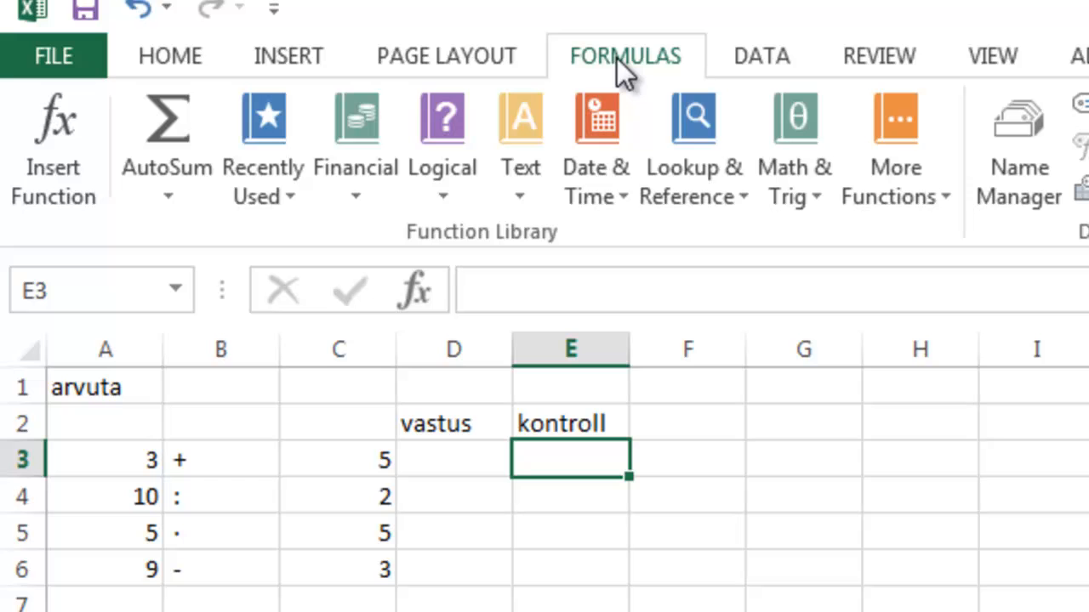
pyautogui.click(37, 171)
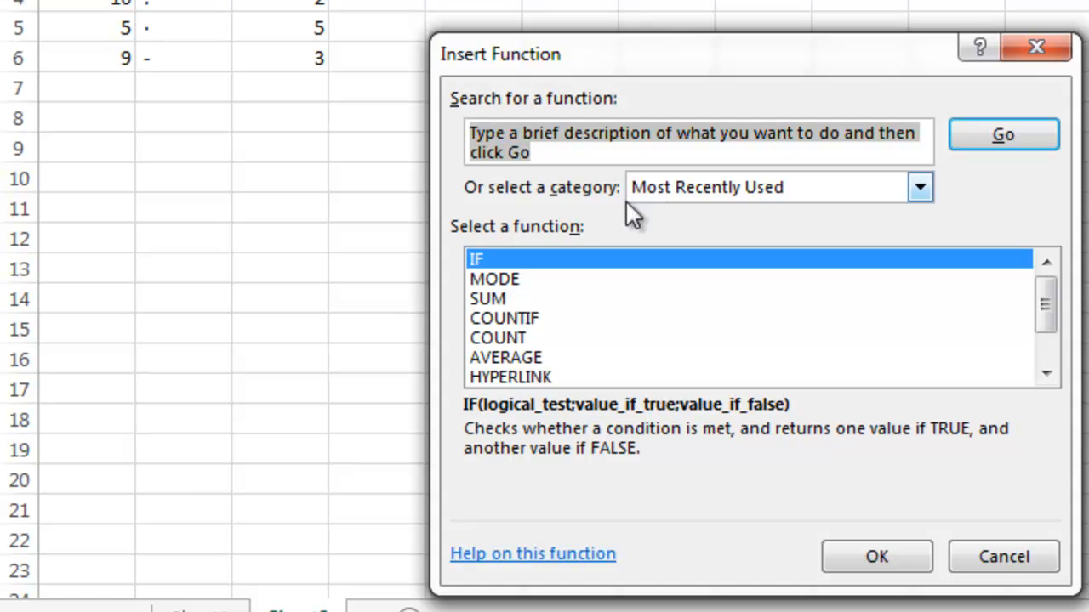
pyautogui.write('if')
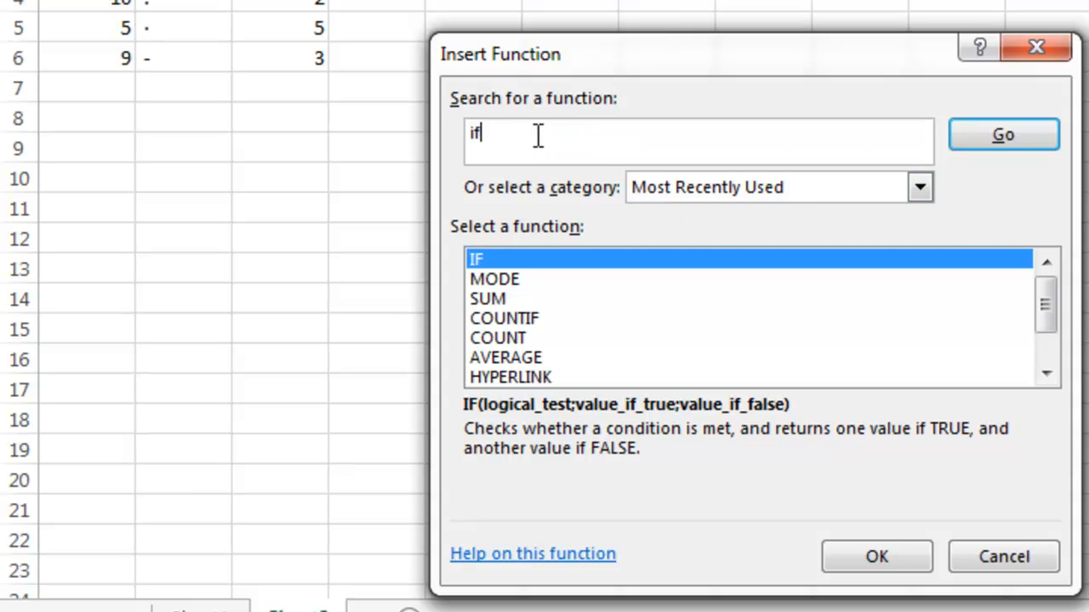
pyautogui.press('Return')
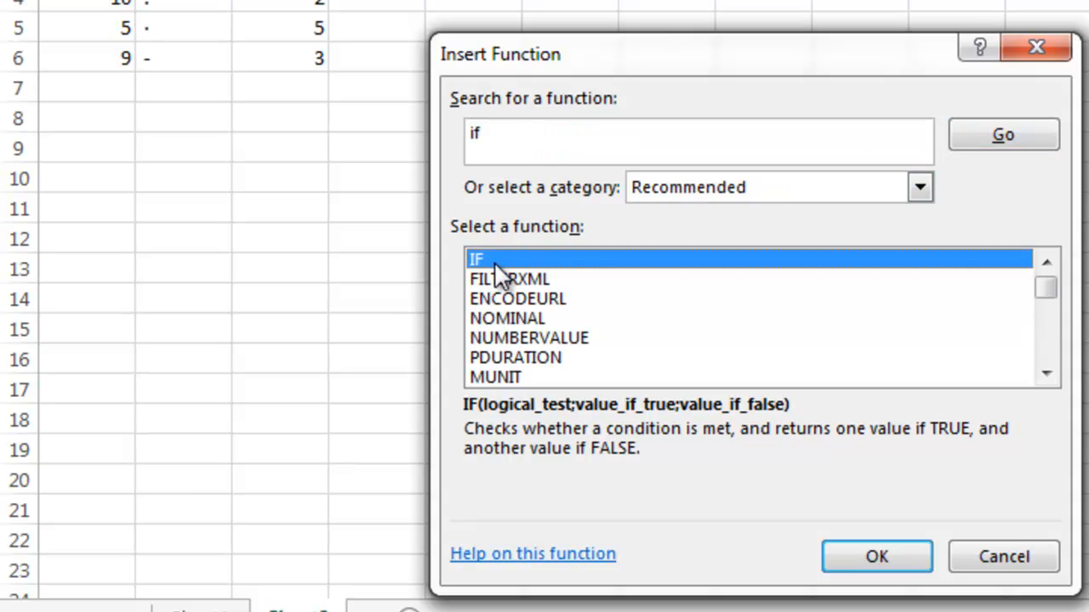
pyautogui.click(862, 560)
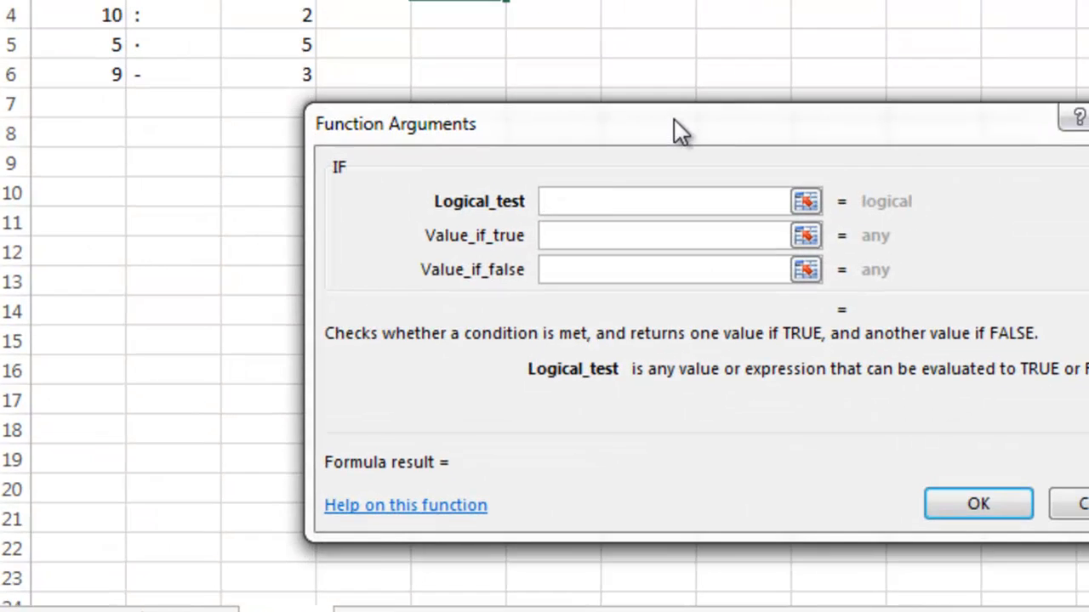
pyautogui.moveTo(666, 123)
pyautogui.mouseDown()
pyautogui.moveTo(688, 138)
pyautogui.moveTo(668, 137)
pyautogui.mouseUp()
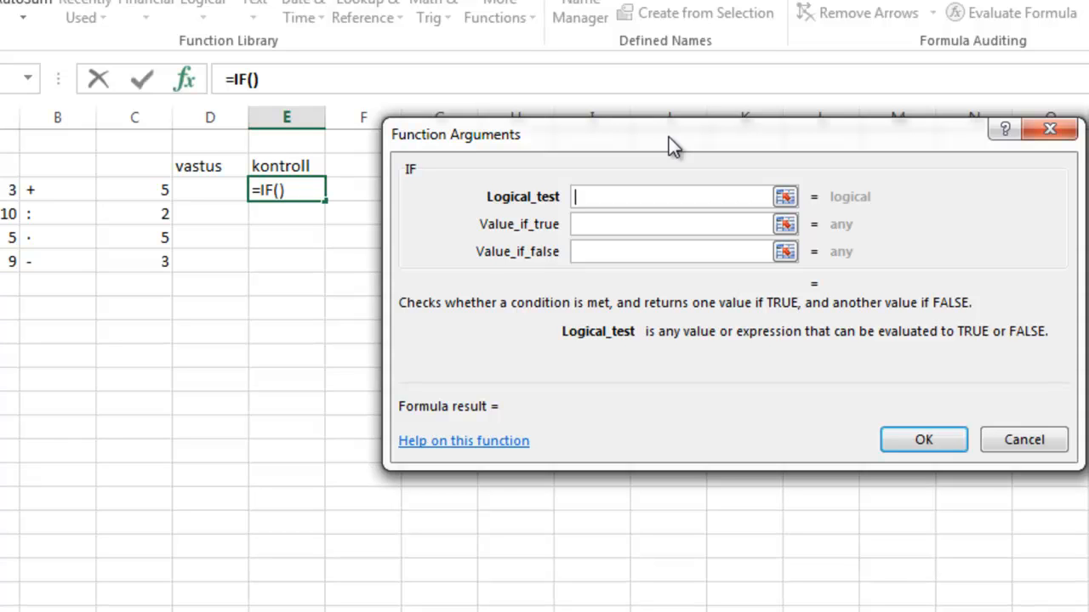
# - Set the IF function's logical test to D3=A3+C3
pyautogui.click(208, 194)
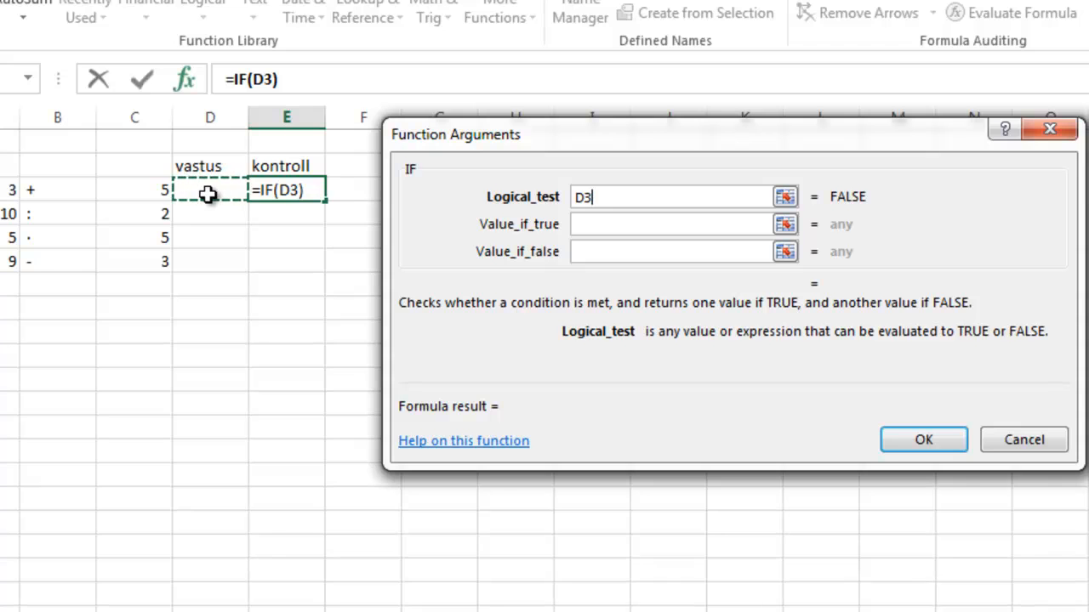
pyautogui.write('=')
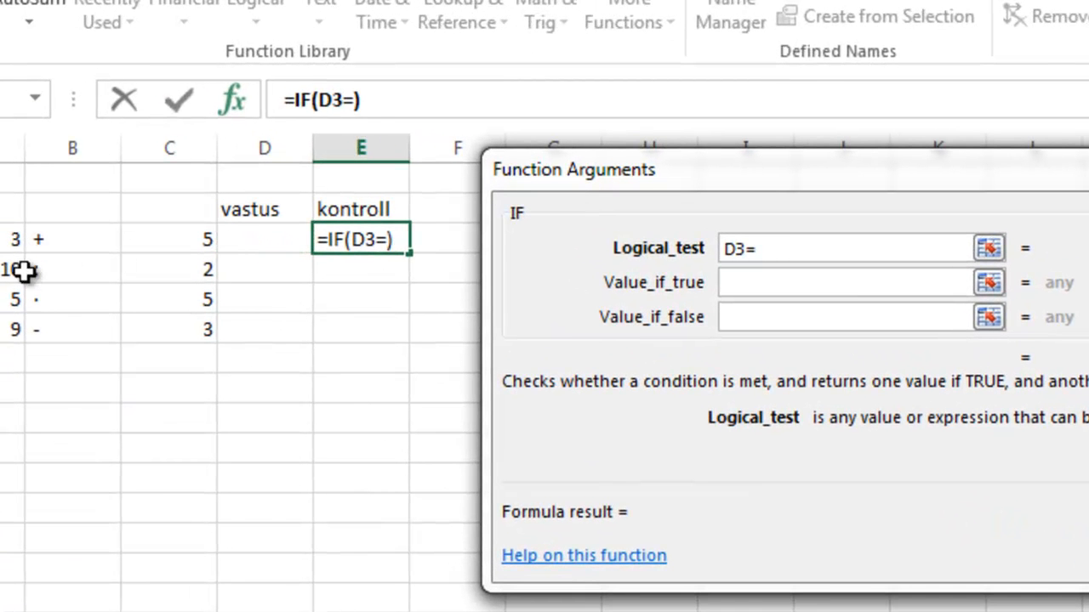
pyautogui.click(7, 241)
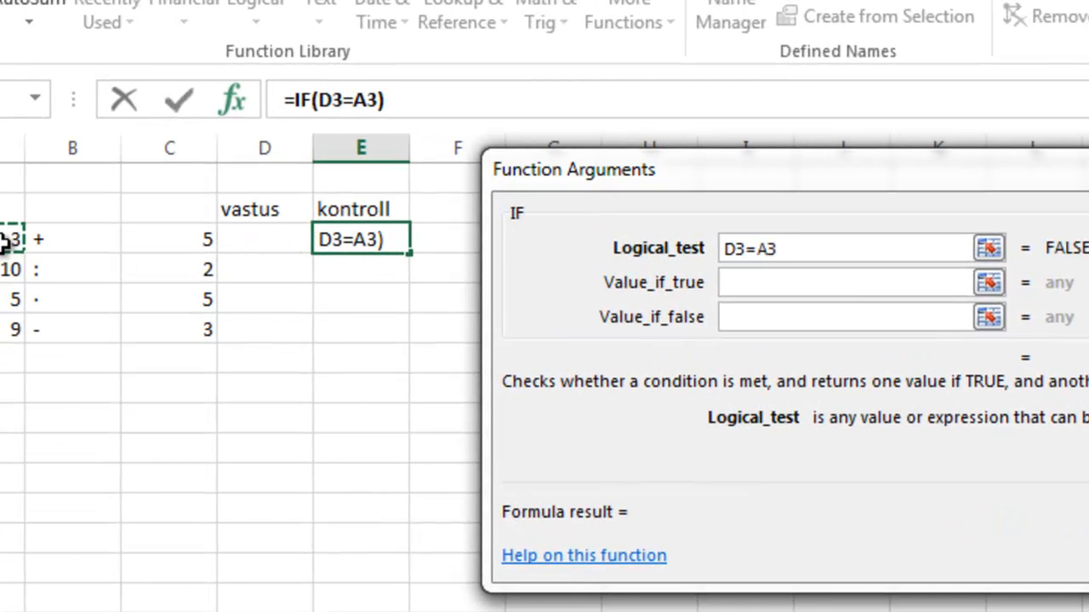
pyautogui.write('+')
pyautogui.click(164, 245)
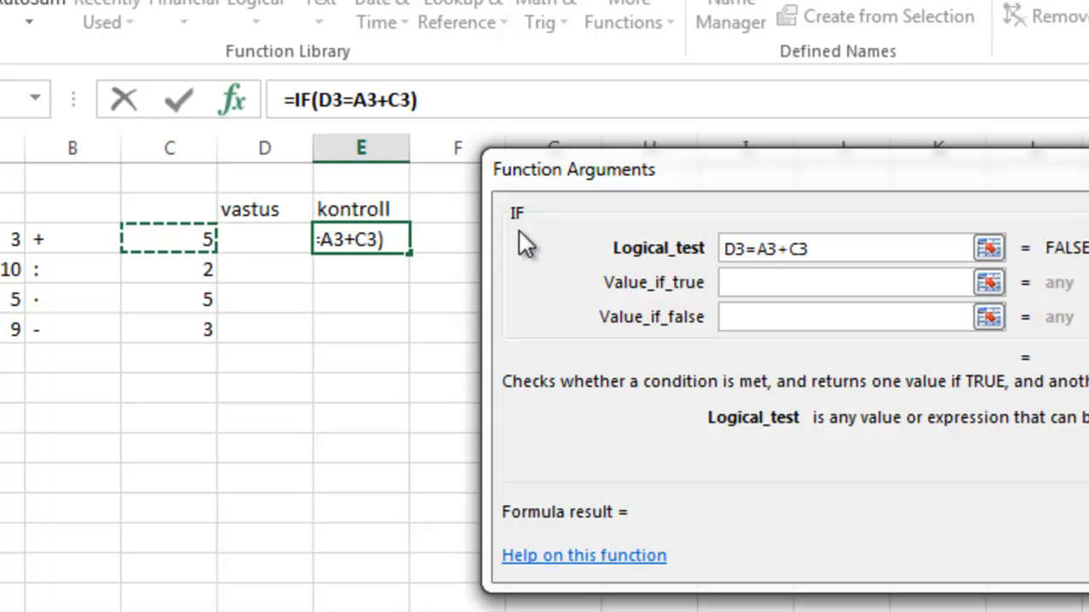
# - Complete the IF function in E3 so it returns "õige" when true and "proovi veel" when false
pyautogui.click(739, 285)
pyautogui.write('õige')
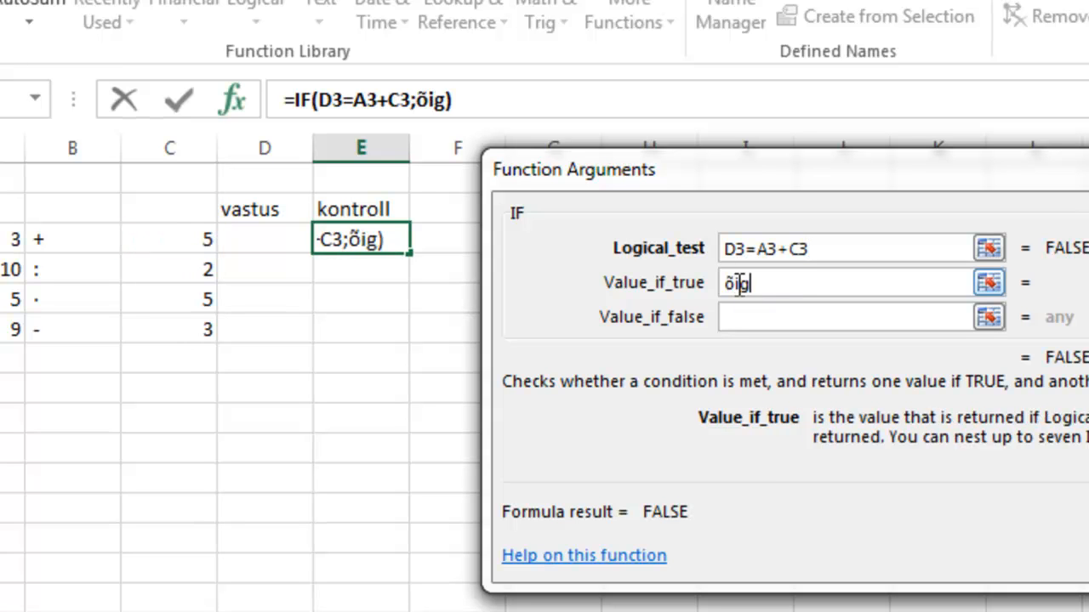
pyautogui.click(744, 318)
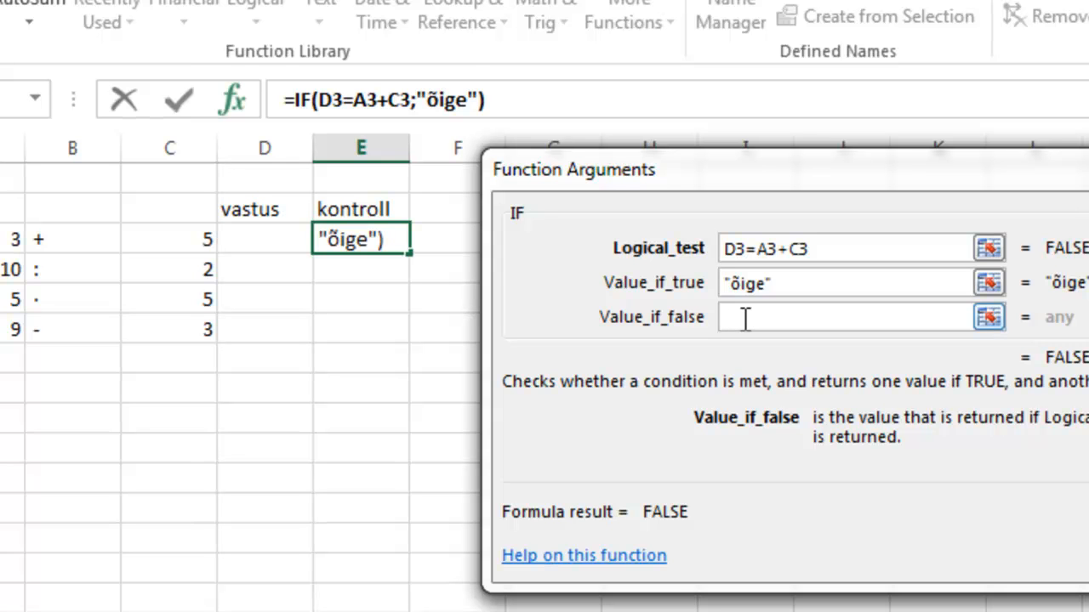
pyautogui.write('proovi veel')
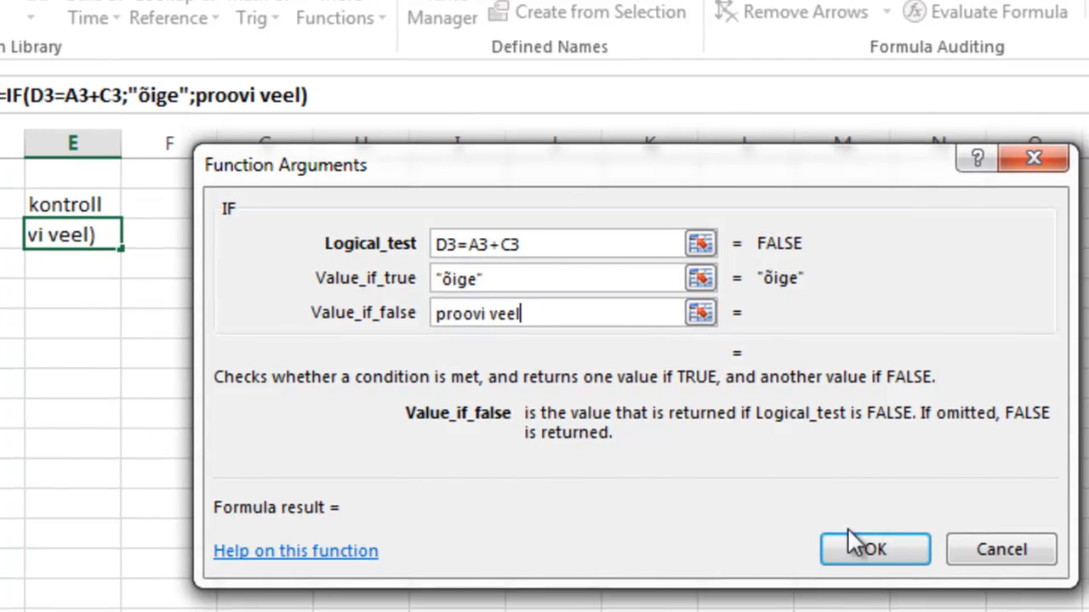
pyautogui.click(872, 551)
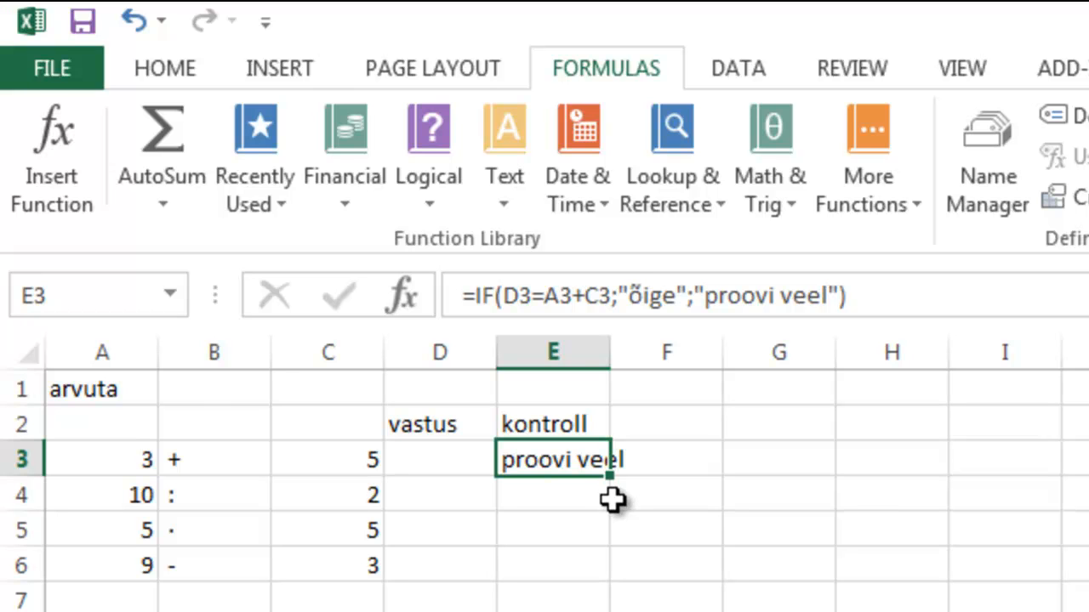
# - Widen column E to fit its text and copy the IF formula from E3 down to E6
pyautogui.moveTo(610, 356); pyautogui.dragTo(626, 356)
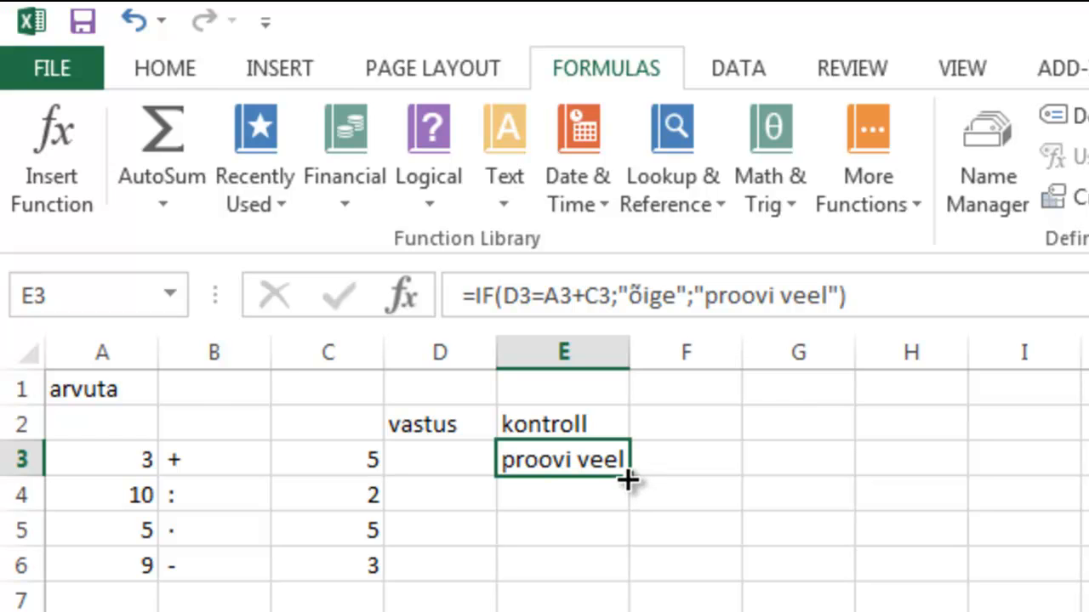
pyautogui.moveTo(627, 481); pyautogui.dragTo(629, 576)
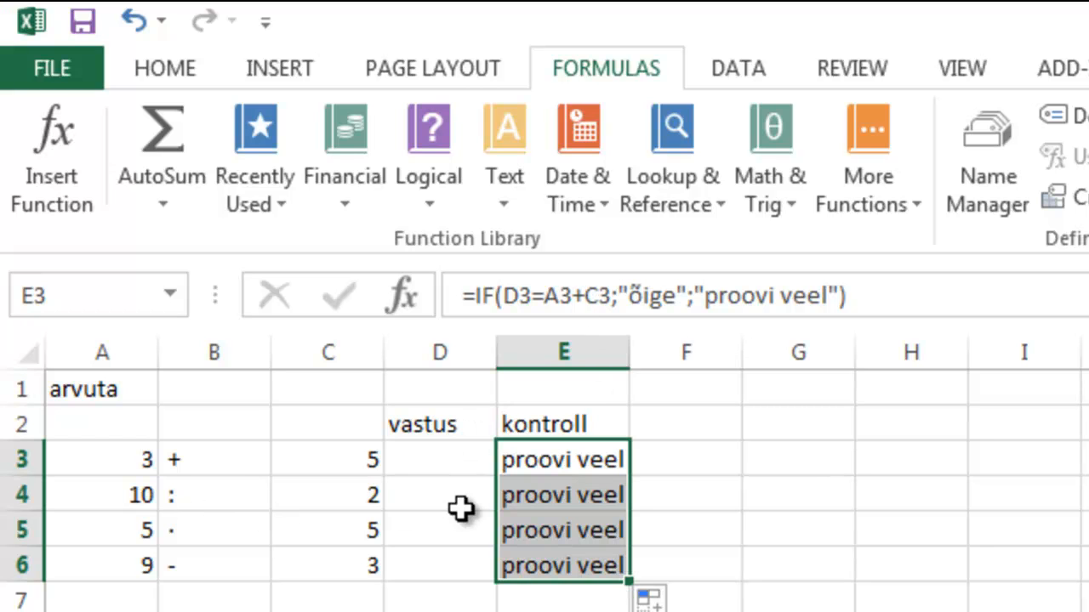
# - Change the logical test in E4 from addition to division so it reads D4=A4/C4
pyautogui.click(563, 500)
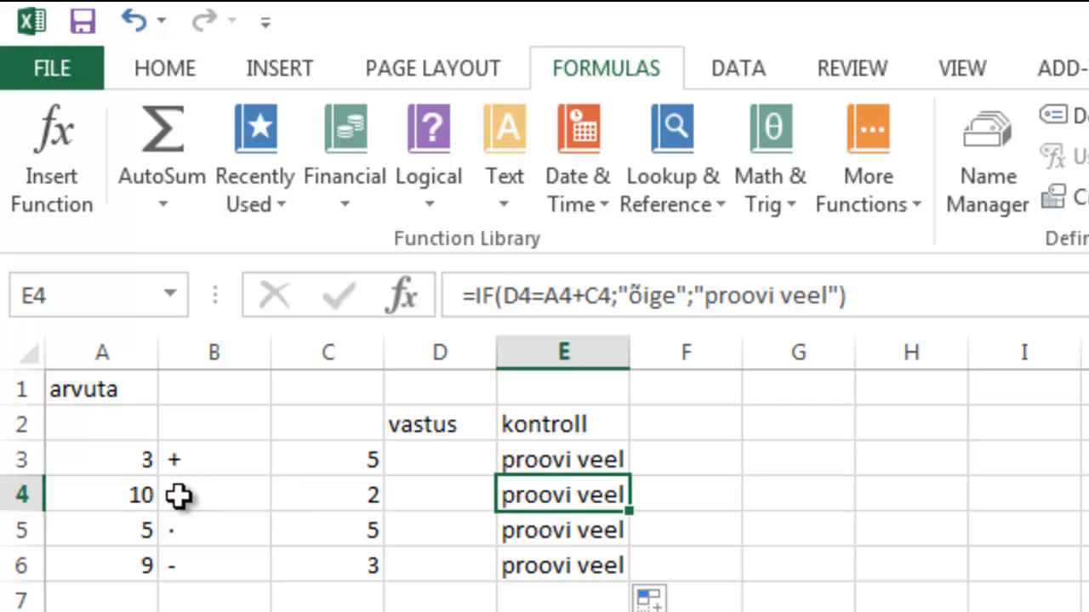
pyautogui.click(586, 299)
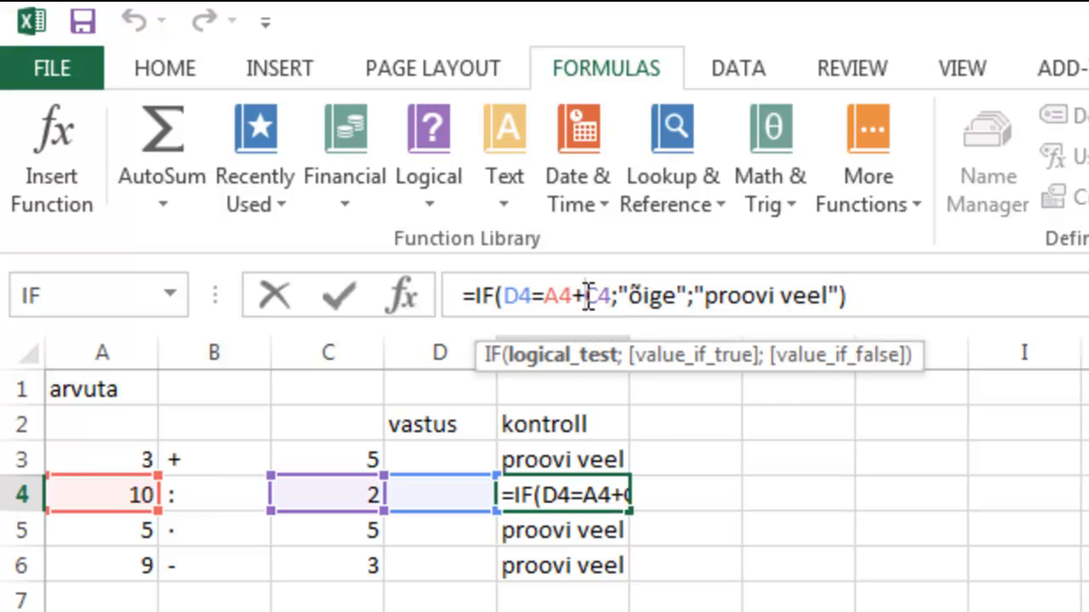
pyautogui.press('BackSpace')
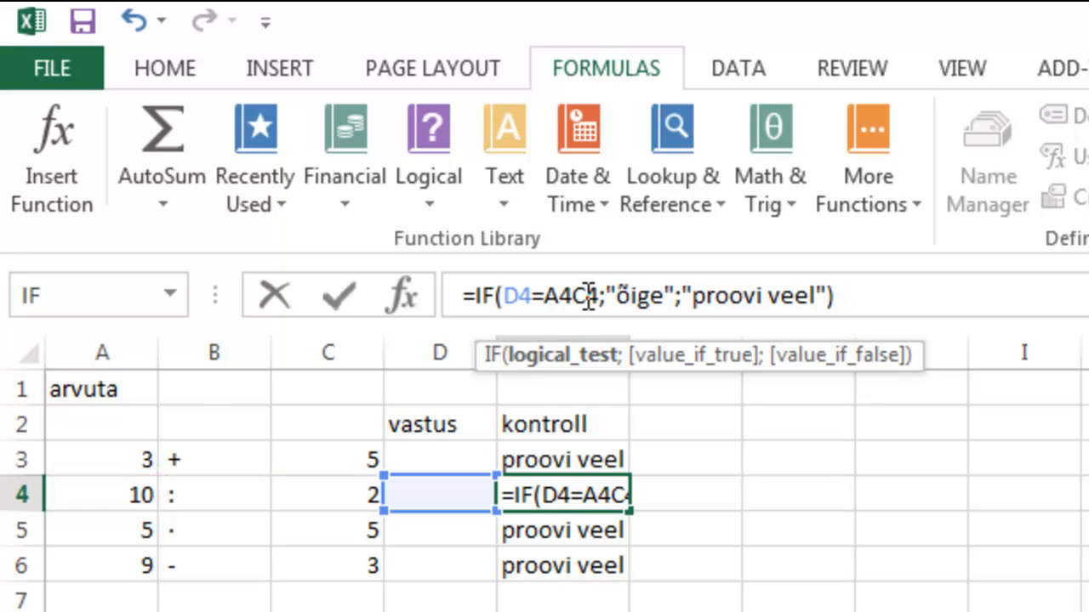
pyautogui.write('/')
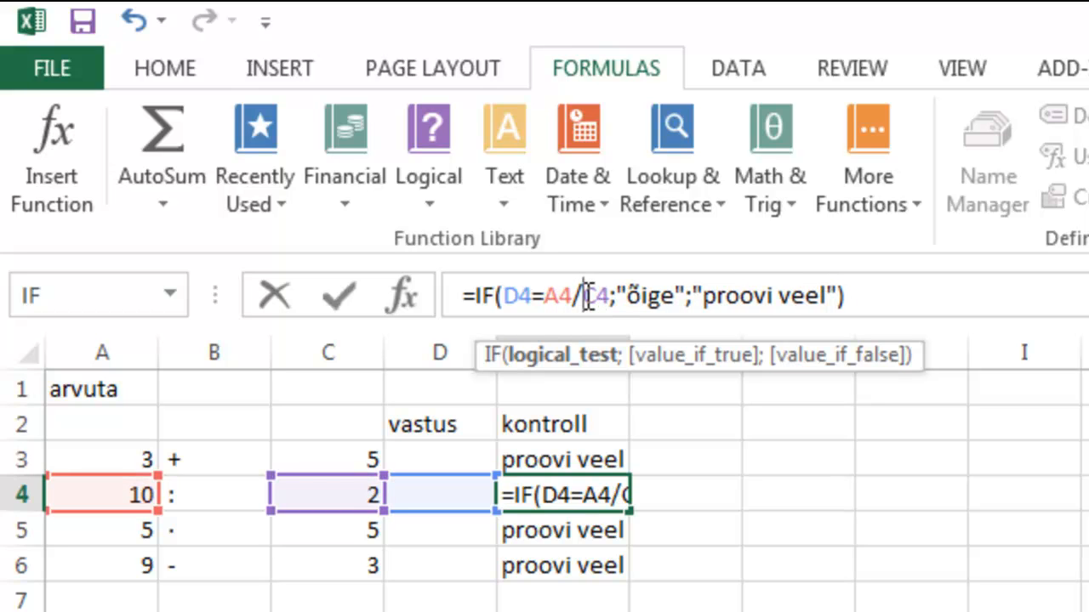
pyautogui.press('Return')
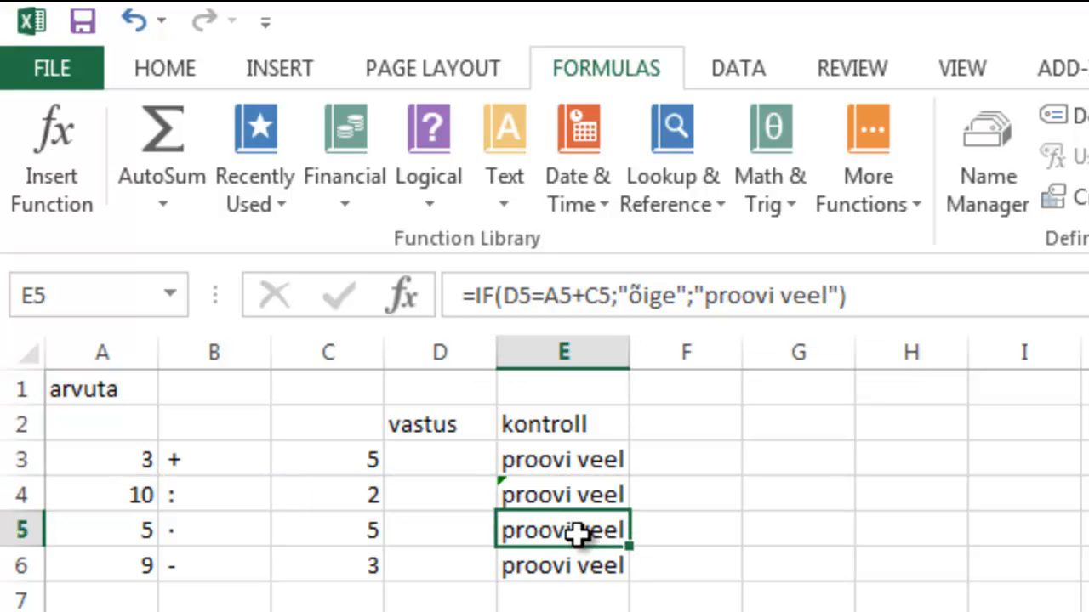
# - Change the logical tests in the remaining check cells to D5=A5*C5 in E5 and D6=A6-C6 in E6
pyautogui.click(585, 297)
pyautogui.press('BackSpace')
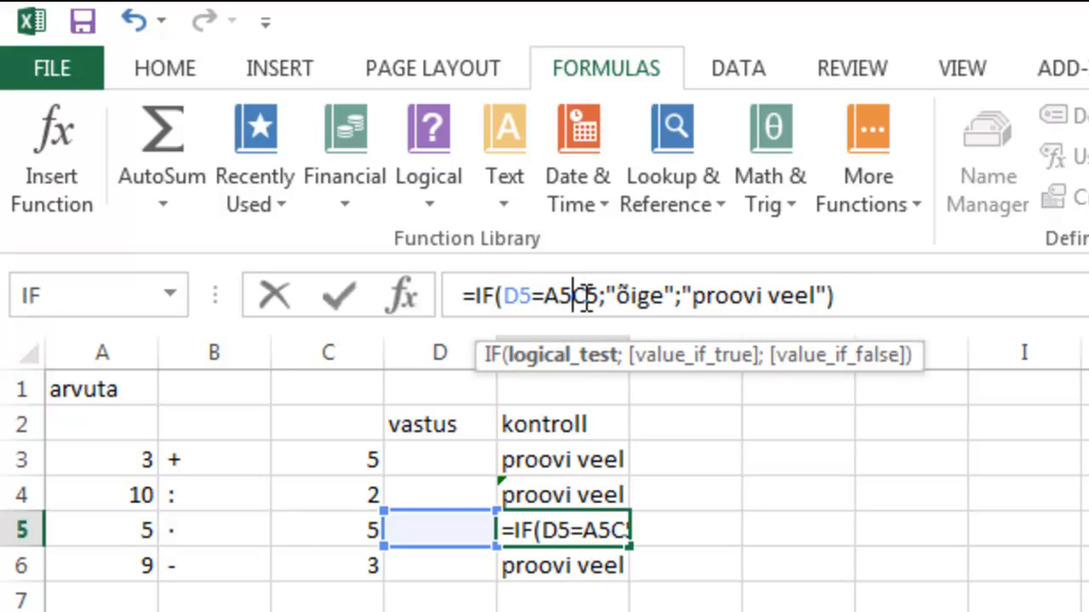
pyautogui.write('*')
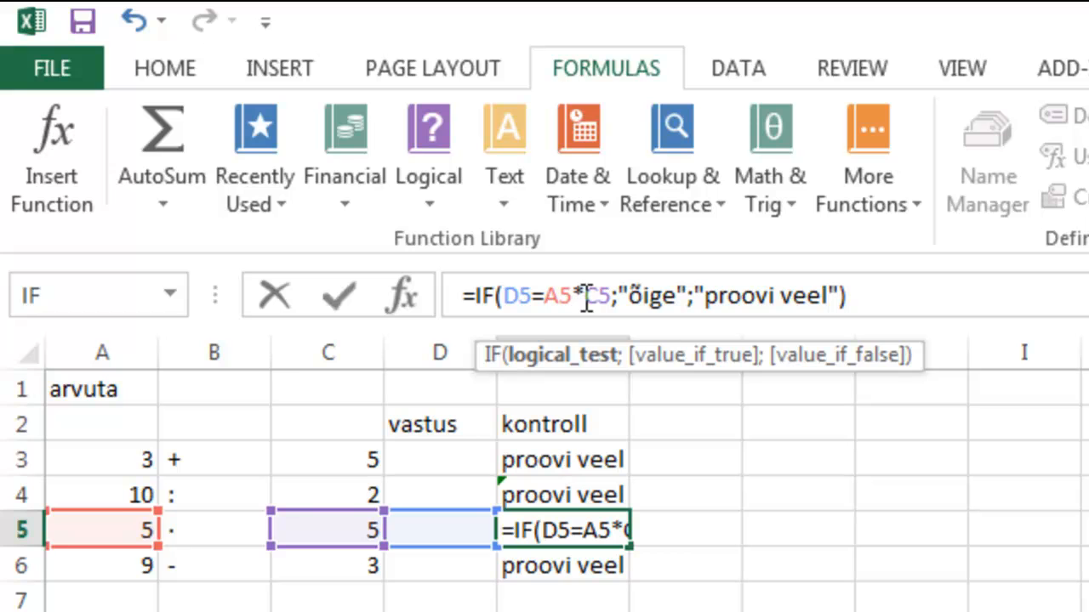
pyautogui.press('Return')
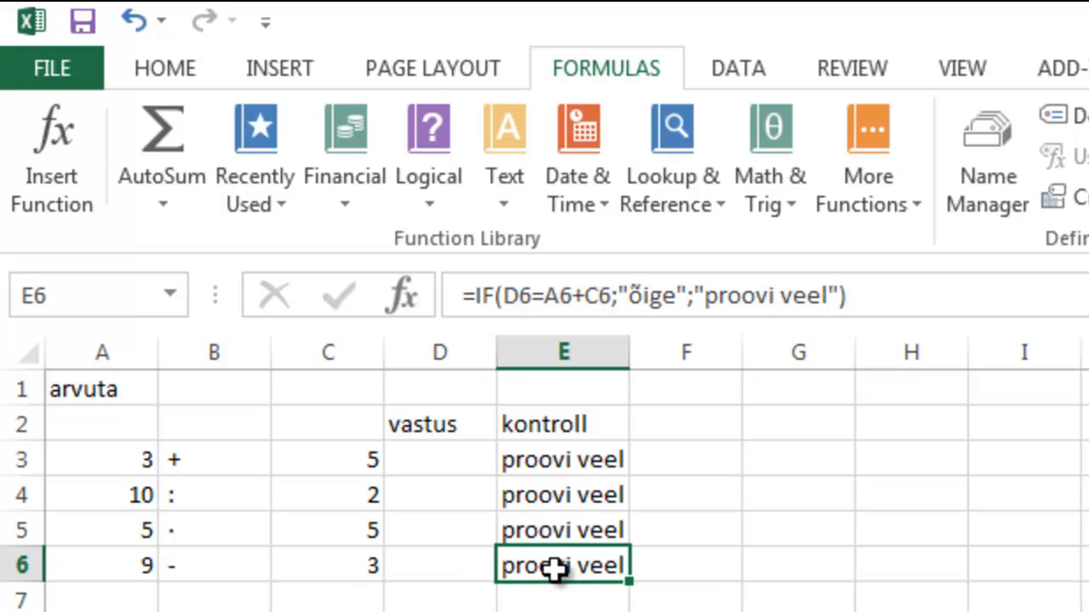
pyautogui.click(585, 295)
pyautogui.press('BackSpace')
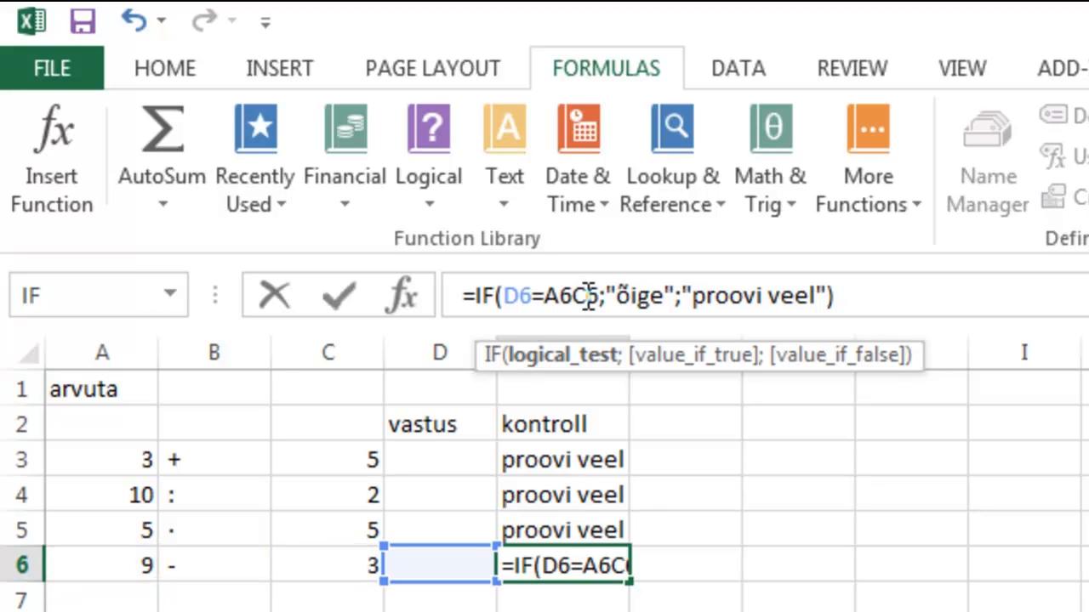
pyautogui.write('-')
pyautogui.press('Return')
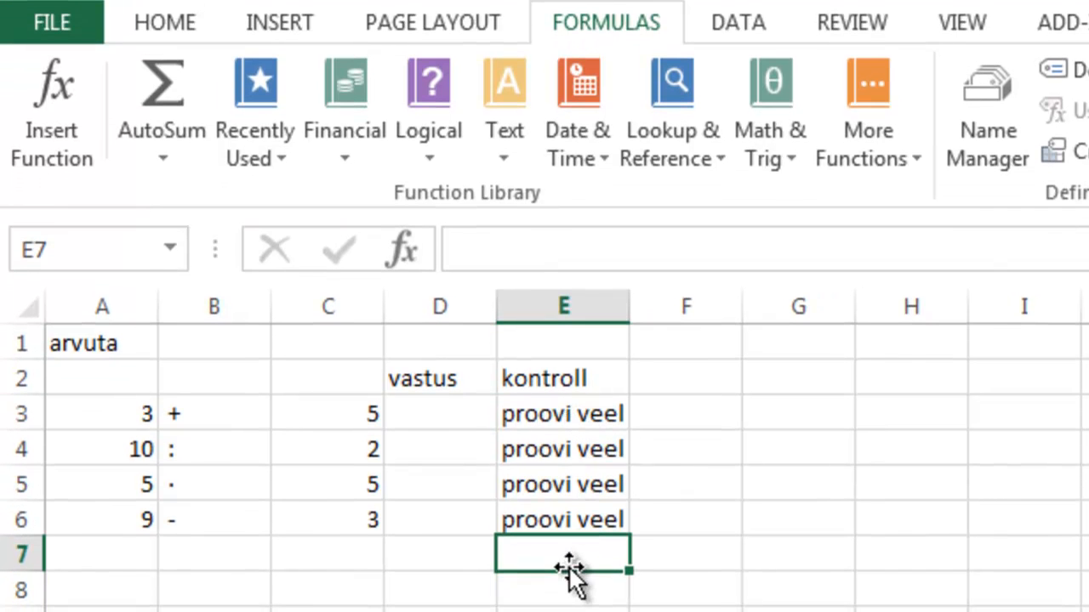
# - Enter the labels "õiget vastust" in F7 and "valet vastust" in F8
pyautogui.click(664, 560)
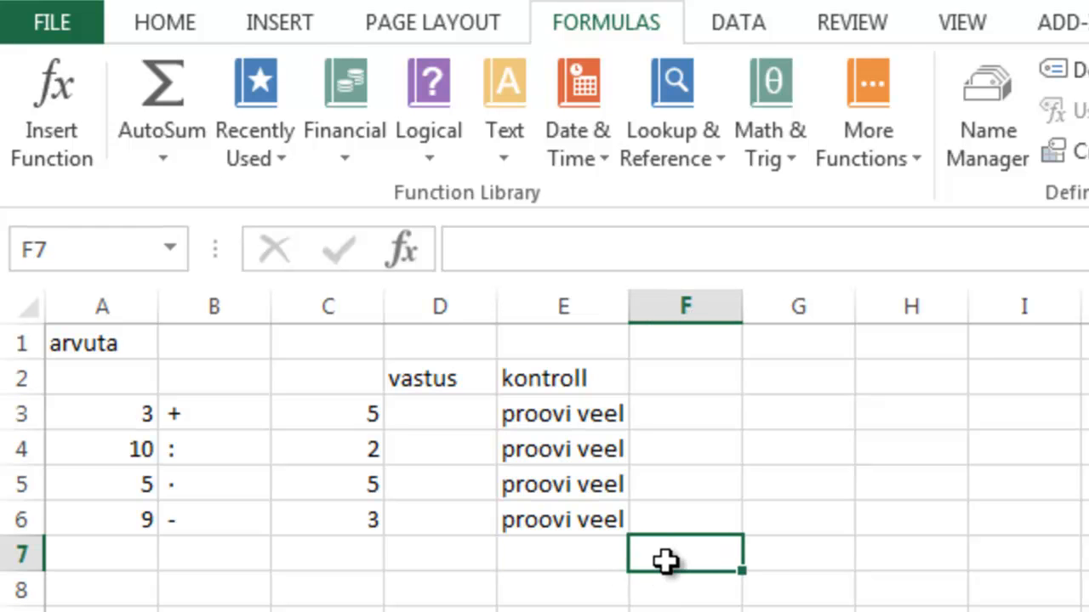
pyautogui.write('õiget')
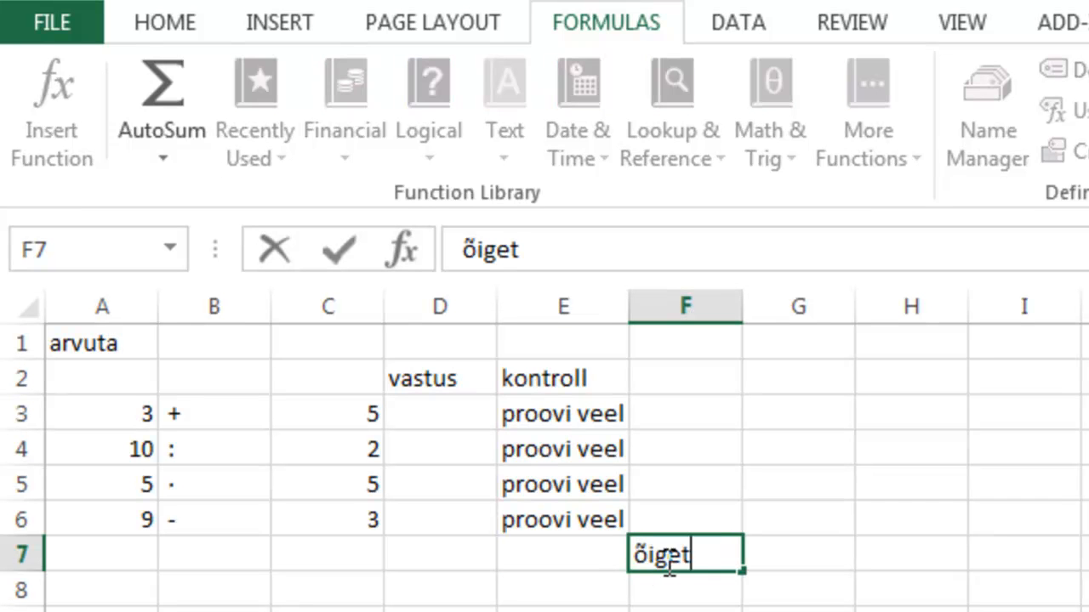
pyautogui.write(' vastust')
pyautogui.press('Return')
pyautogui.write('valet vastus')
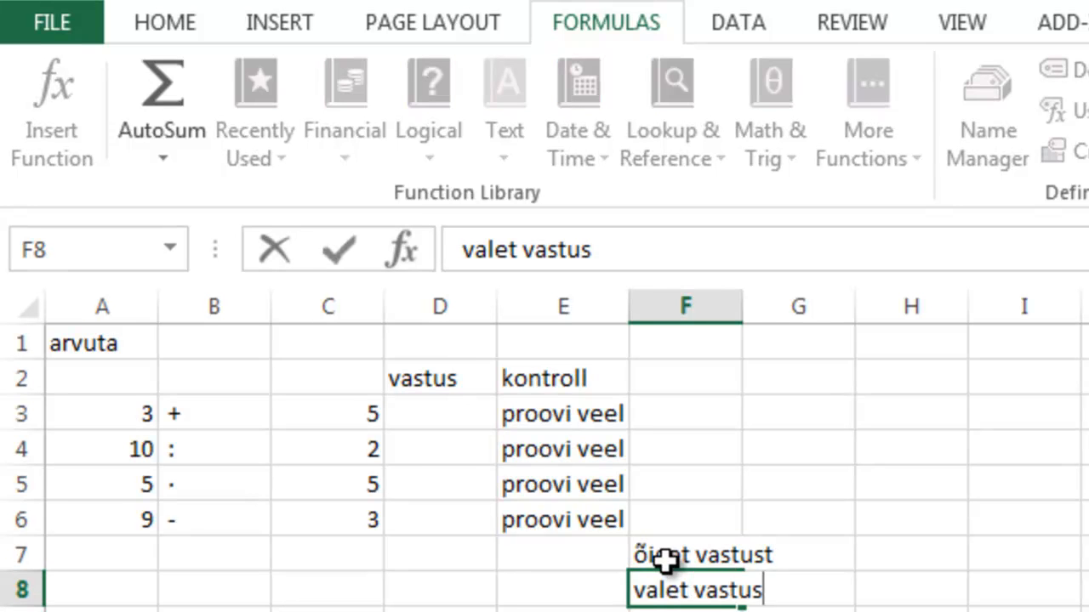
pyautogui.write('t')
# - Search the function library for "countif" and insert the COUNTIF function in E7
pyautogui.click(602, 559)
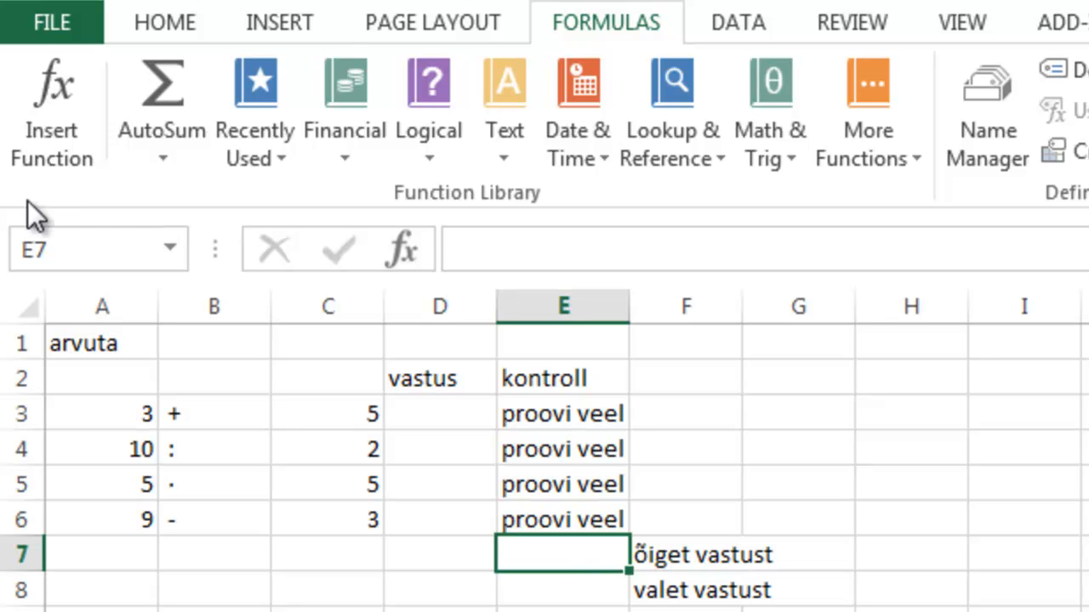
pyautogui.click(49, 127)
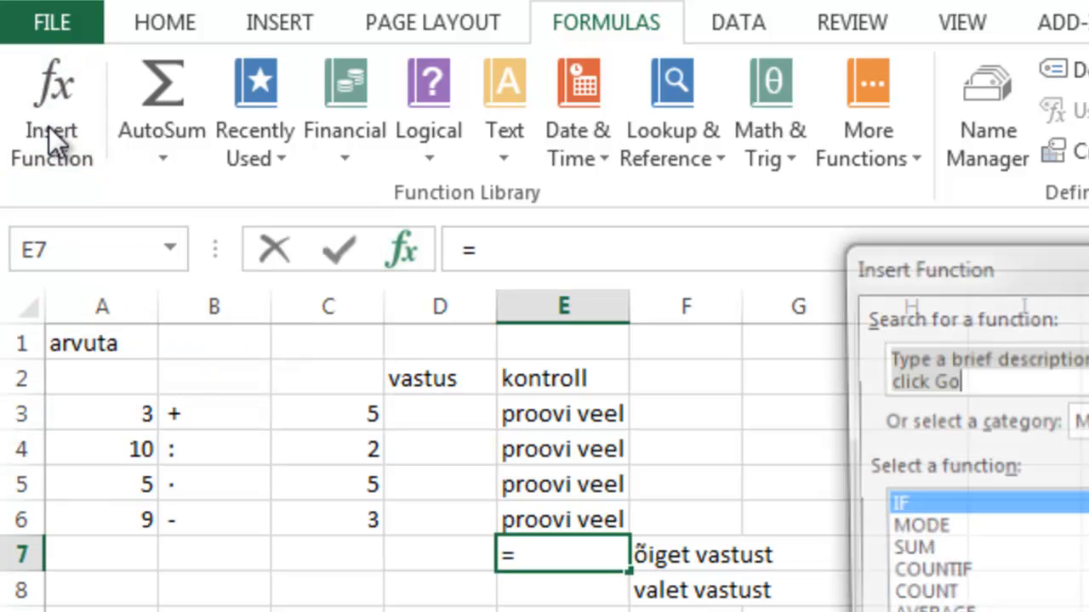
pyautogui.write('countif')
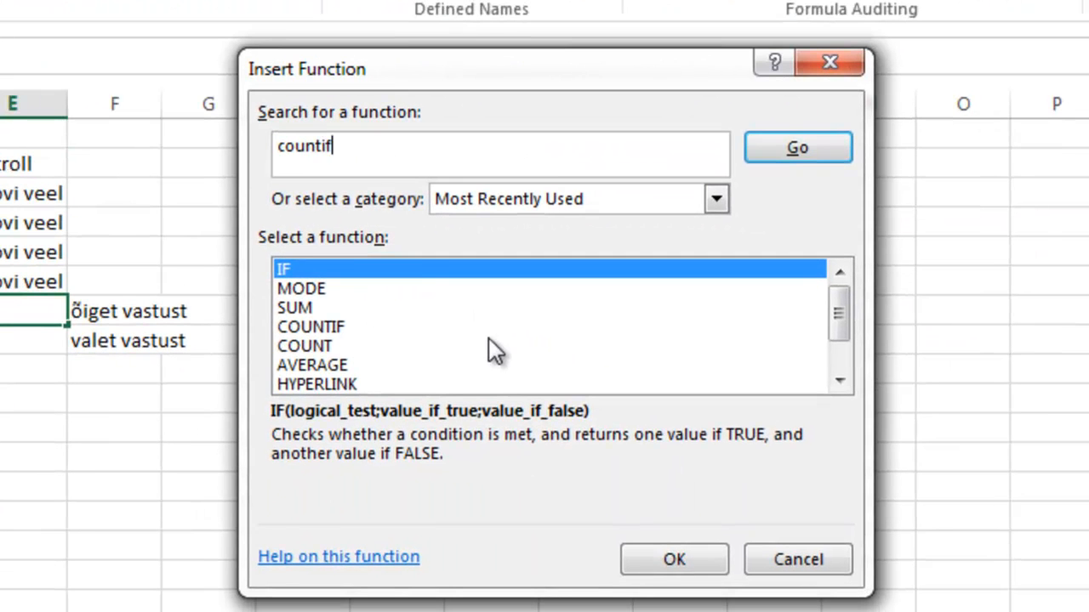
pyautogui.press('Return')
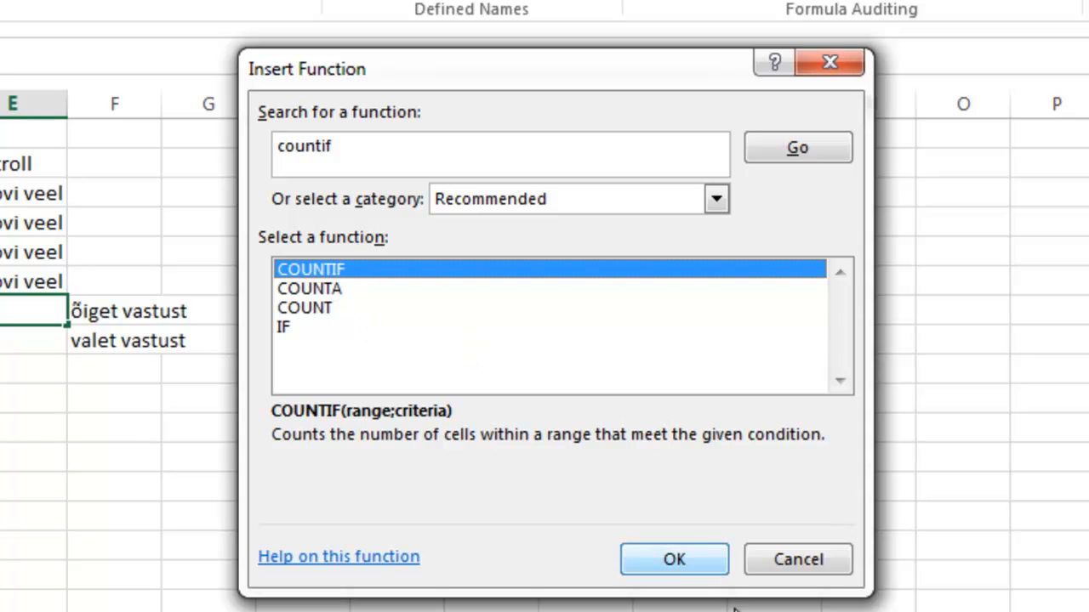
pyautogui.click(688, 557)
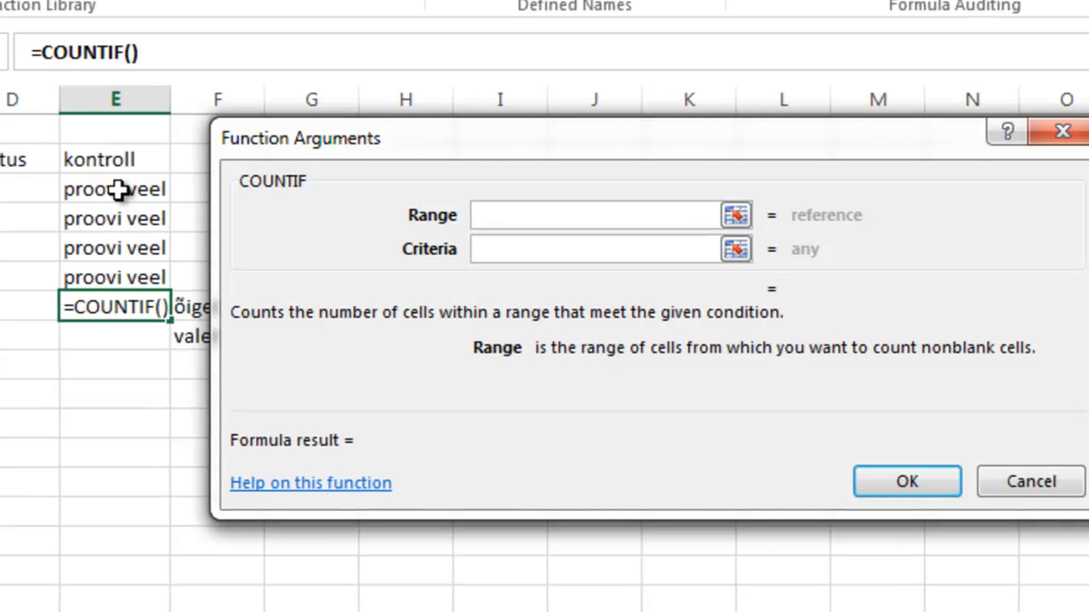
# - Set the COUNTIF range to E3:E6 with the criteria "õige" and accept the function
pyautogui.moveTo(117, 189); pyautogui.dragTo(114, 276)
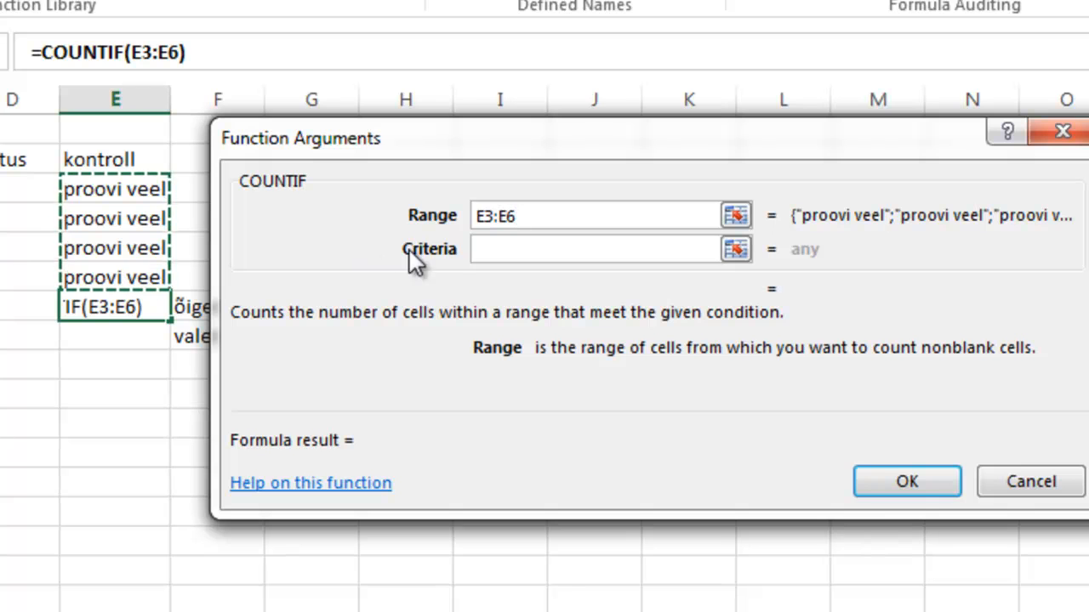
pyautogui.click(502, 253)
pyautogui.write('õige')
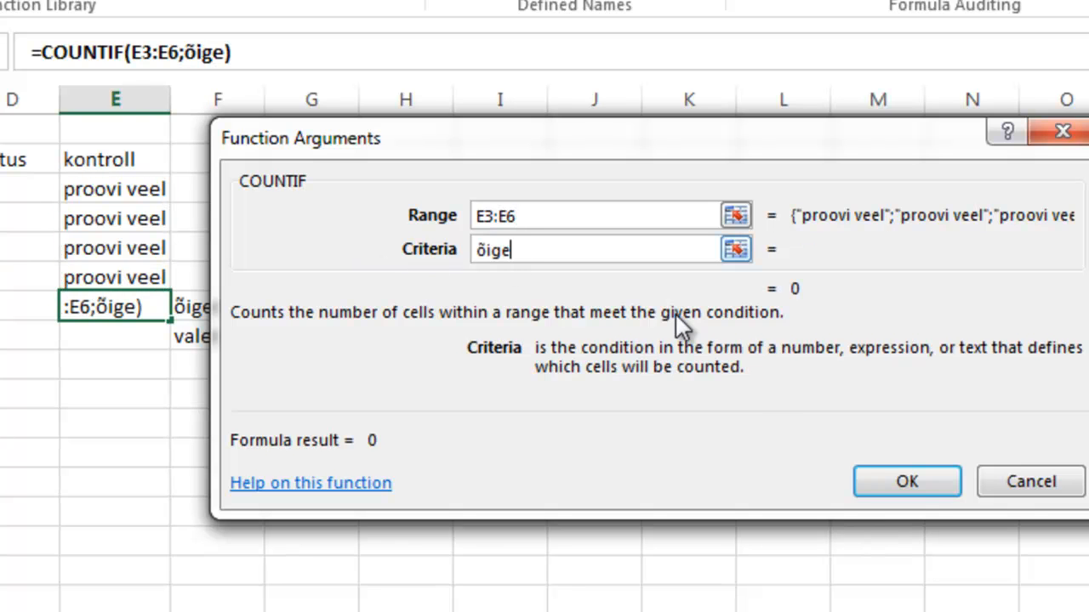
pyautogui.click(900, 479)
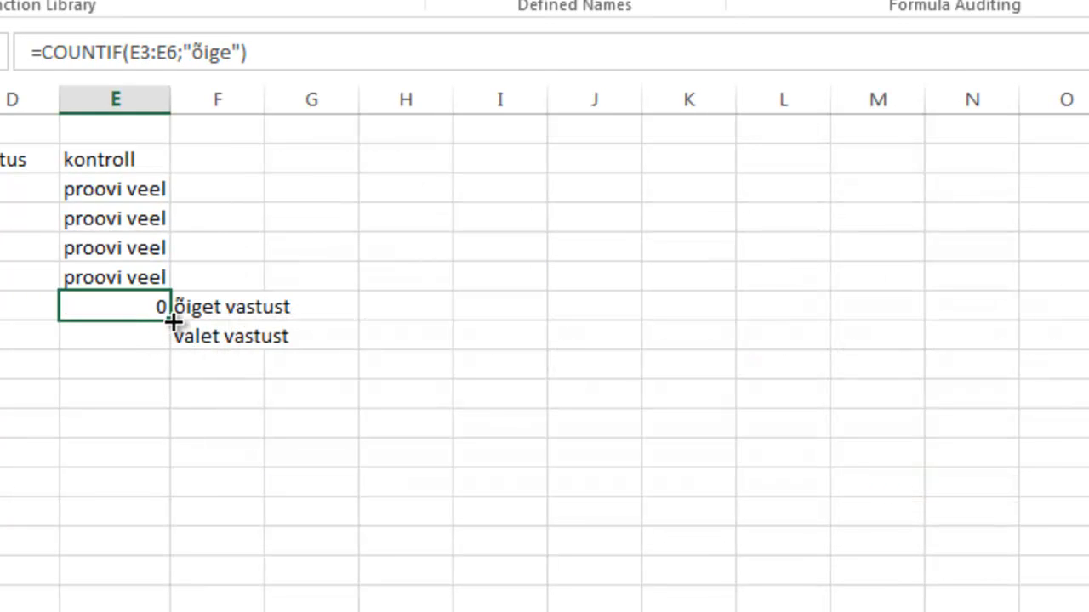
# - Copy the COUNTIF formula from E7 to E8 and change the copy's criteria to "proovi veel"
pyautogui.moveTo(173, 322); pyautogui.dragTo(171, 342)
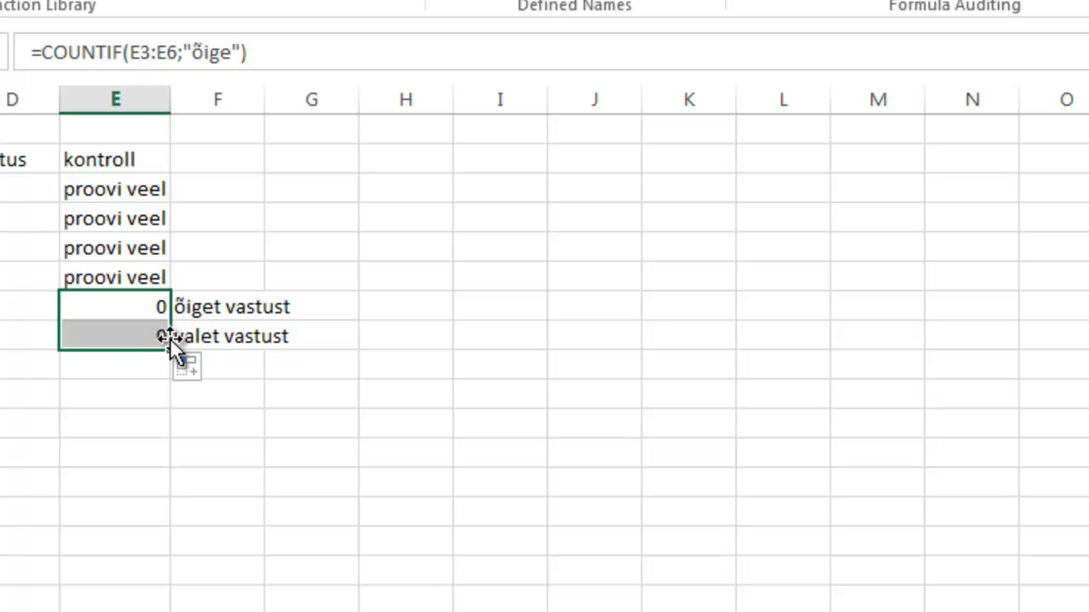
pyautogui.click(127, 333)
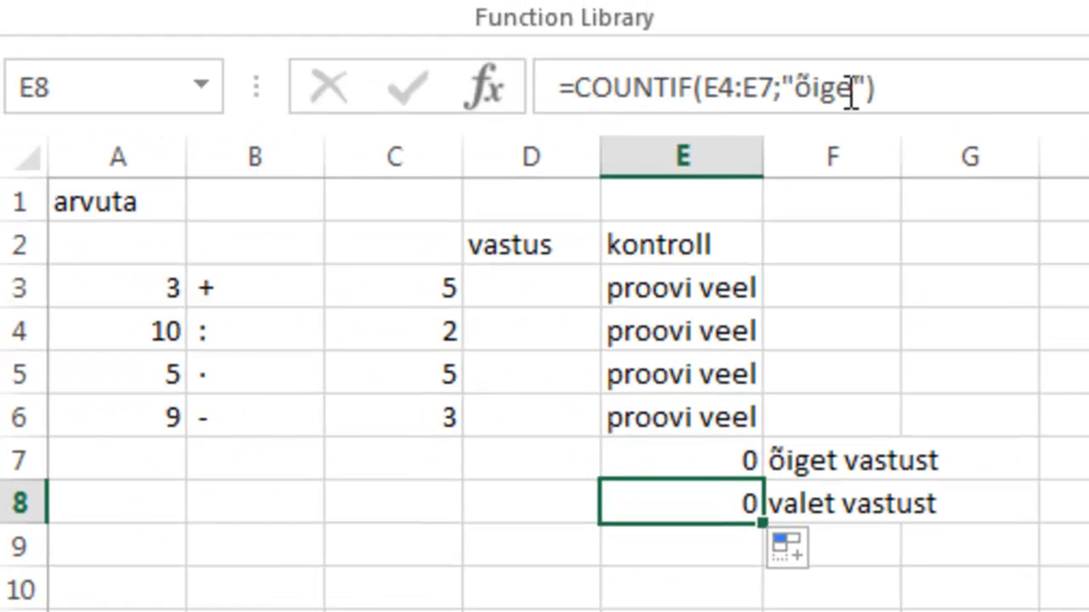
pyautogui.click(826, 93)
pyautogui.press('BackSpace')
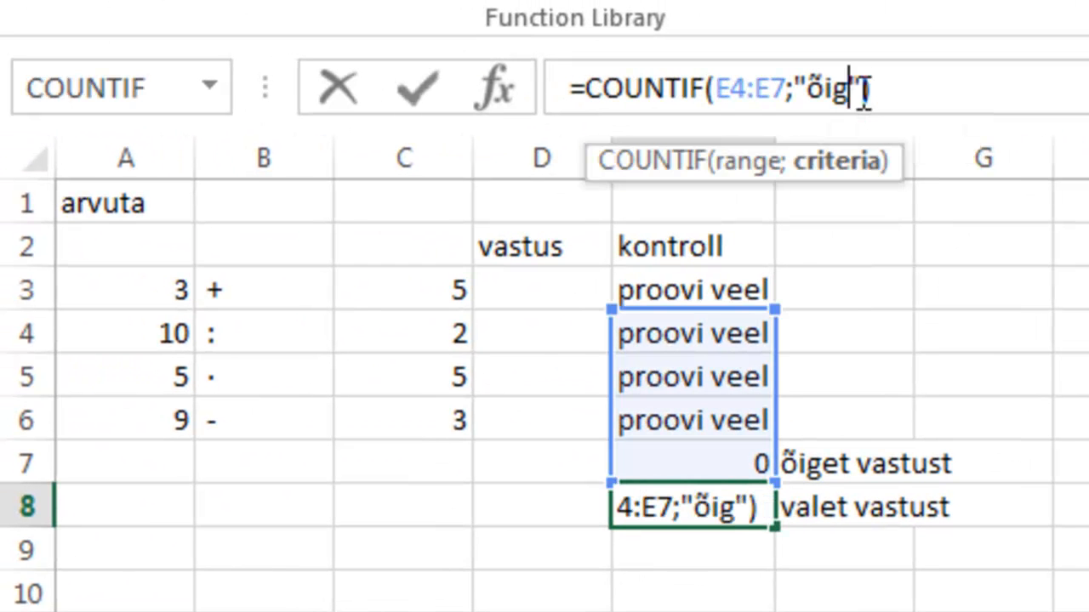
pyautogui.press('BackSpace')
pyautogui.press('BackSpace')
pyautogui.press('BackSpace')
pyautogui.write('proov')
pyautogui.write('i veel')
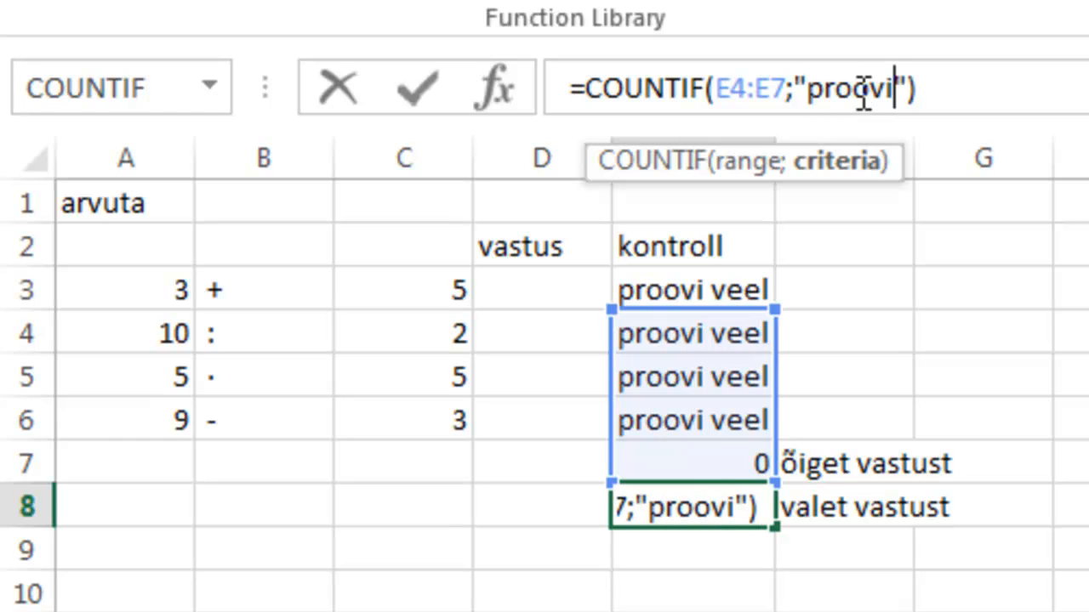
pyautogui.press('Return')
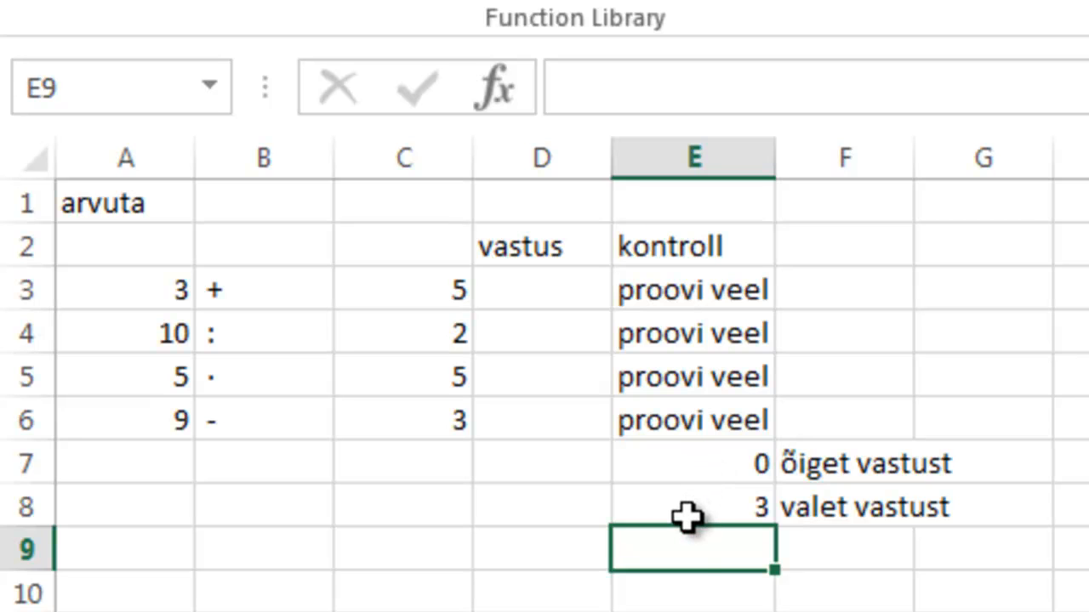
# - Compare the cell ranges used by the COUNTIF formulas in E8 and E7
pyautogui.click(687, 514)
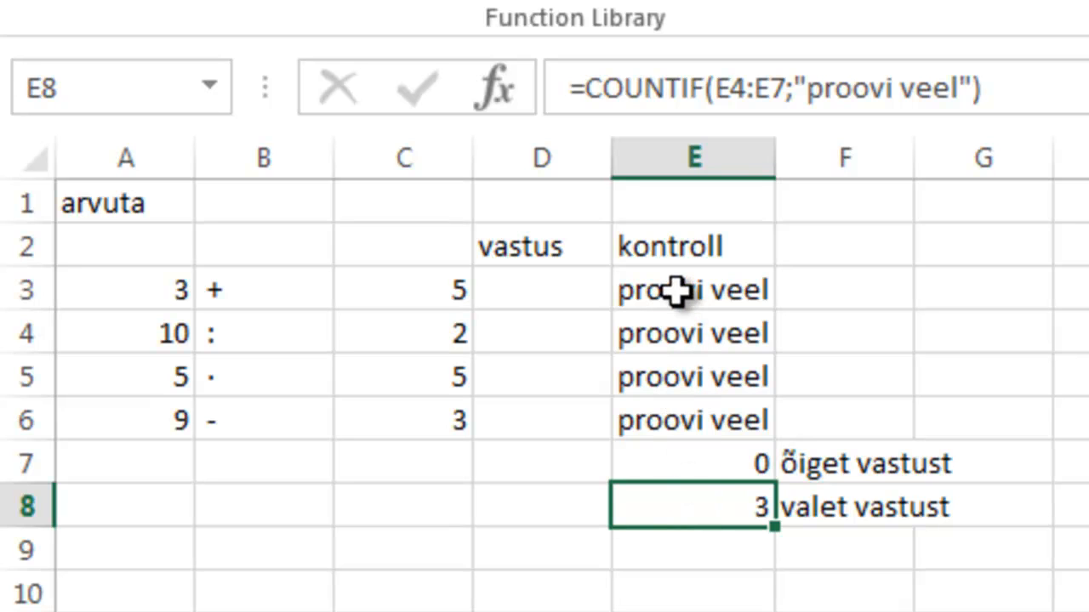
pyautogui.click(705, 465)
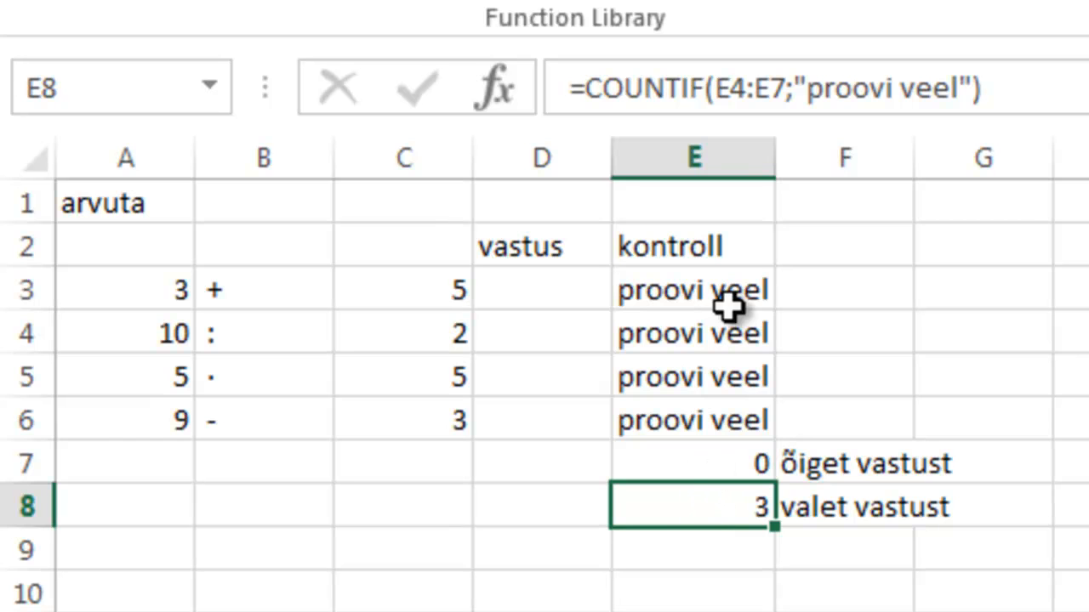
pyautogui.click(702, 465)
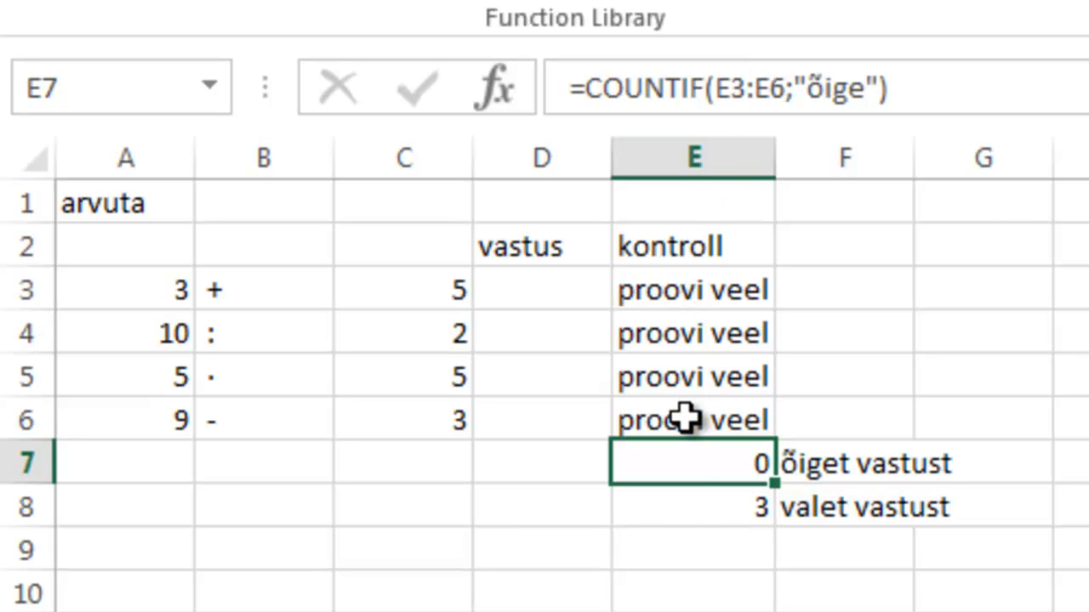
# - Correct the range of the COUNTIF formula in E8 to E3:E6
pyautogui.click(680, 512)
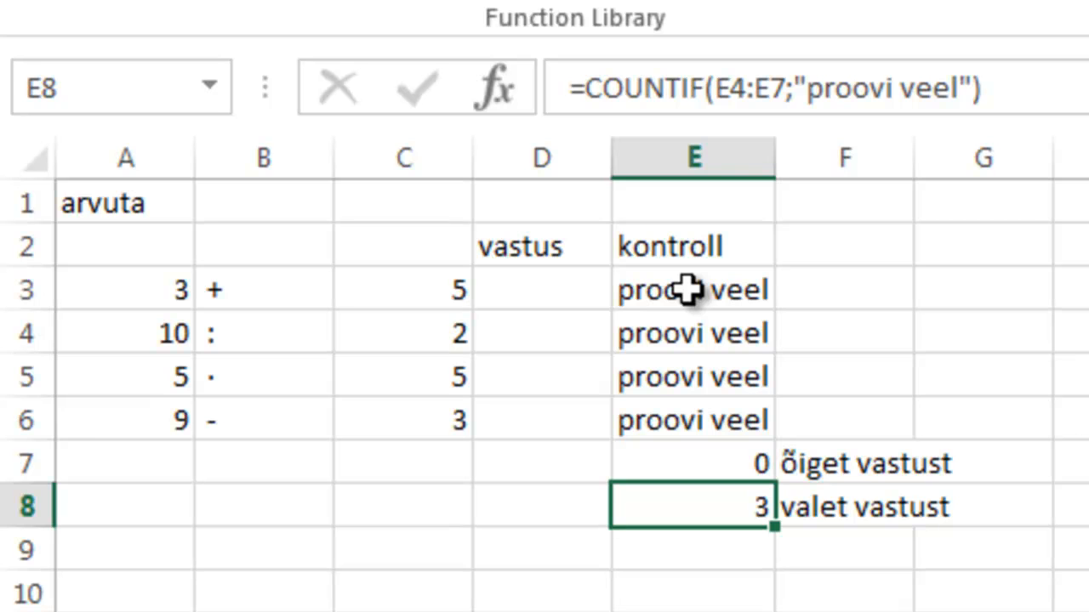
pyautogui.click(746, 88)
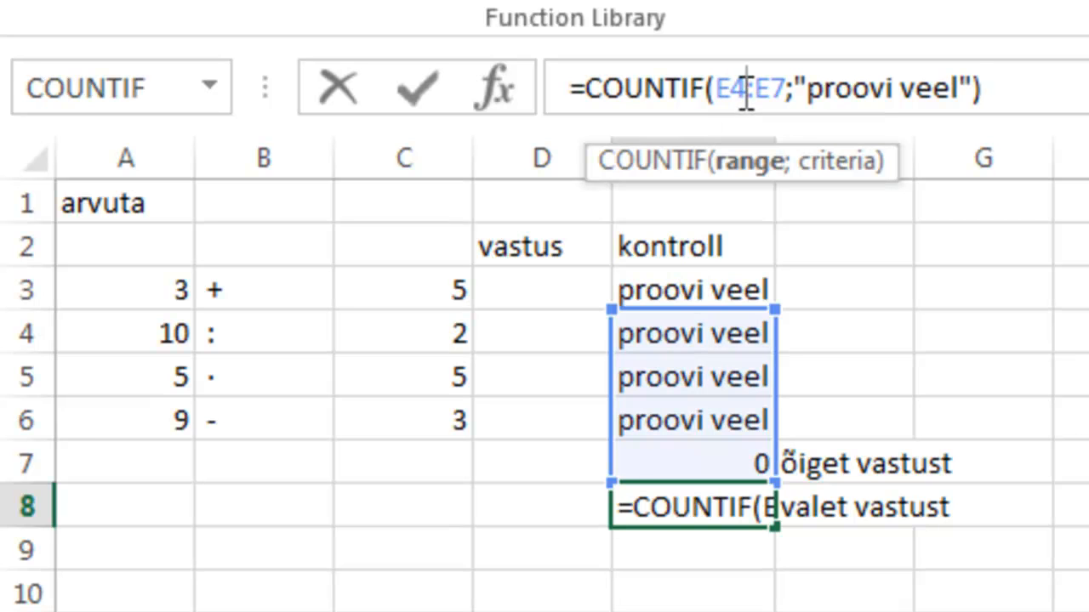
pyautogui.press('BackSpace')
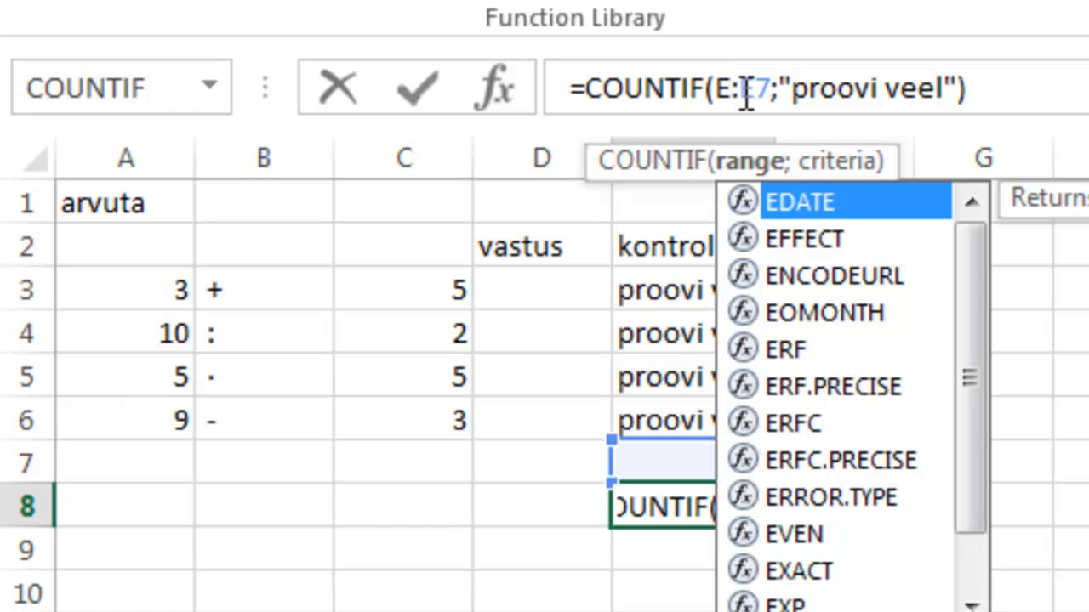
pyautogui.write('3')
pyautogui.press('Right')
pyautogui.press('Right')
pyautogui.press('Right')
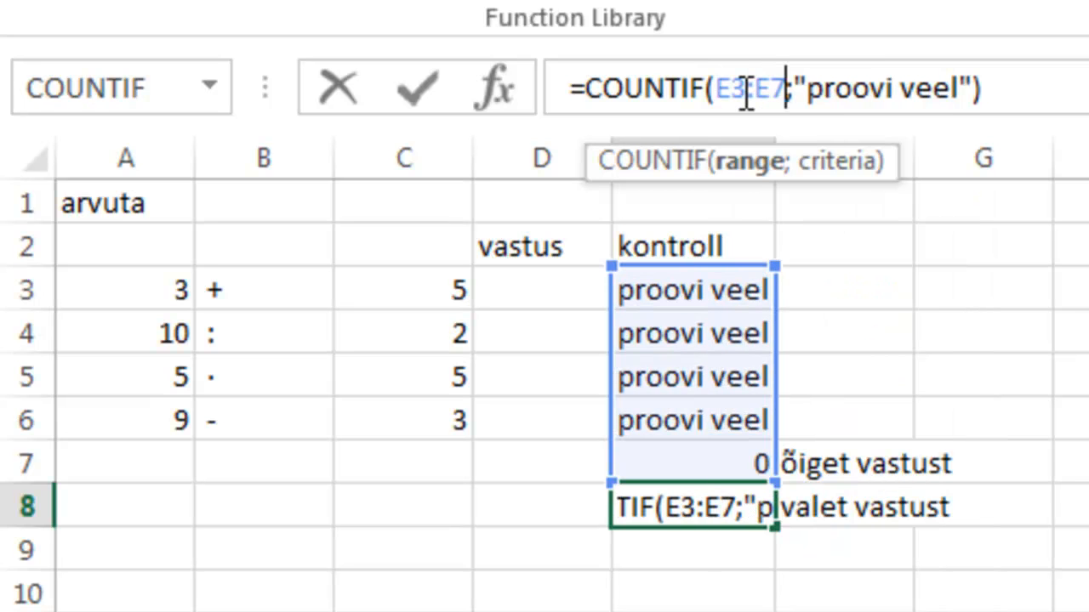
pyautogui.press('BackSpace')
pyautogui.write('6')
pyautogui.press('Return')
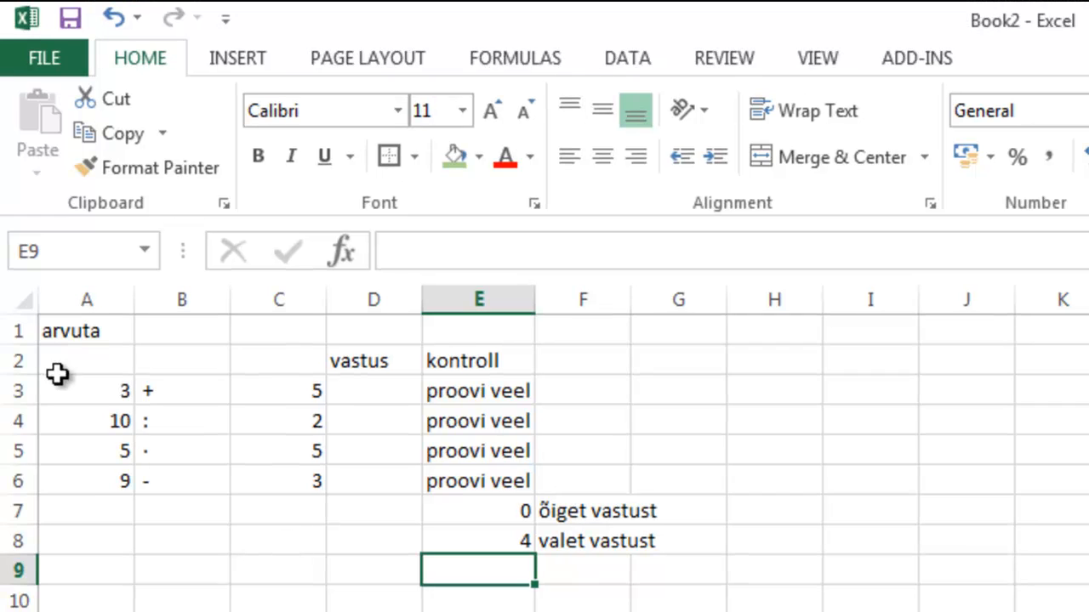
# - Set the font size of A1:F8 to 20 and fit the widths of columns E and D to their contents
pyautogui.moveTo(80, 336); pyautogui.dragTo(581, 539)
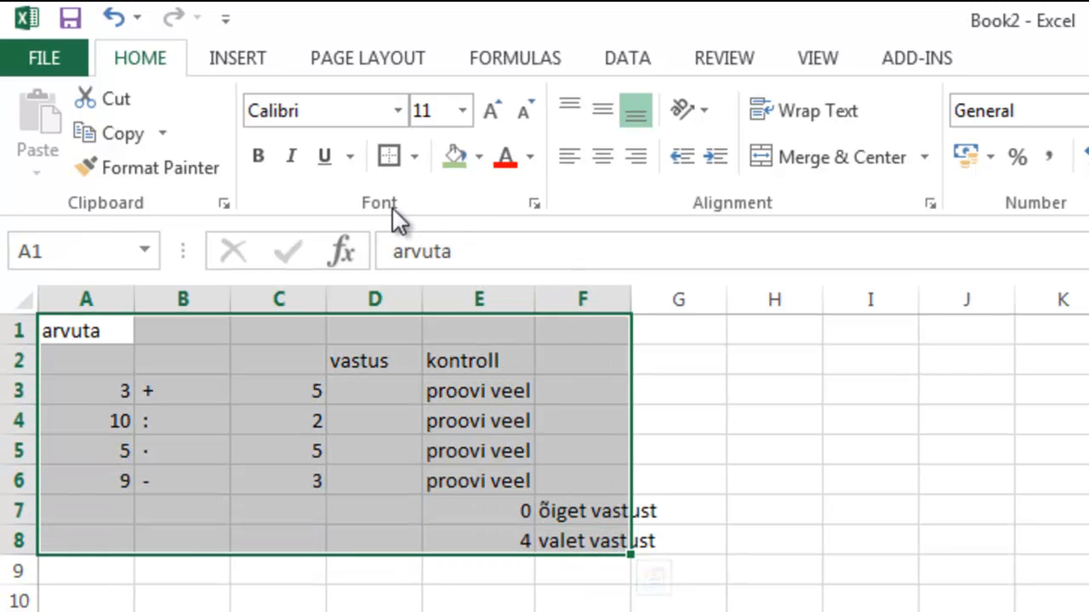
pyautogui.click(462, 110)
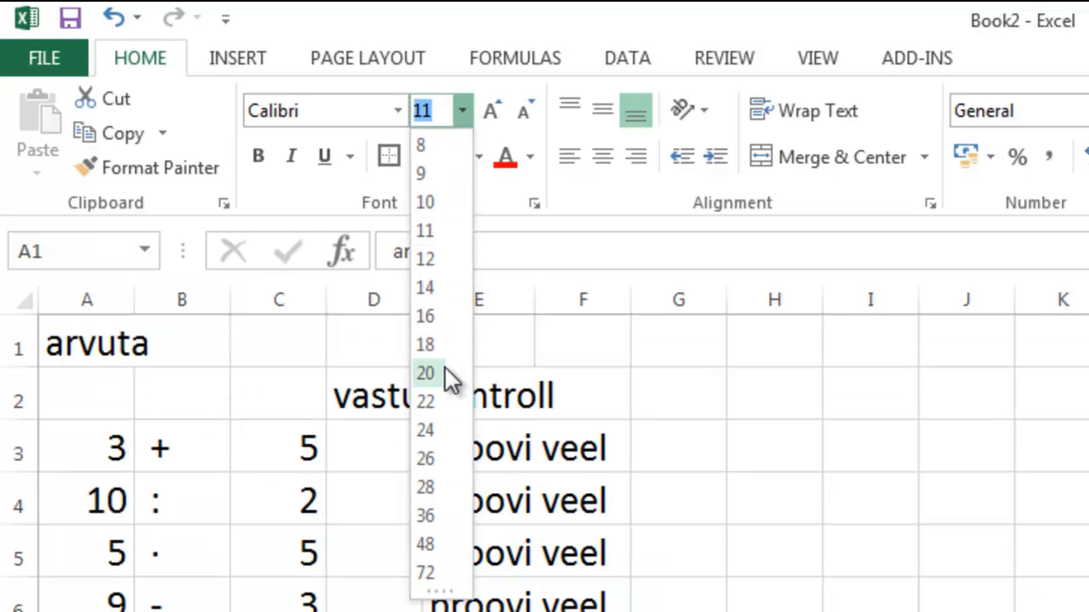
pyautogui.click(425, 375)
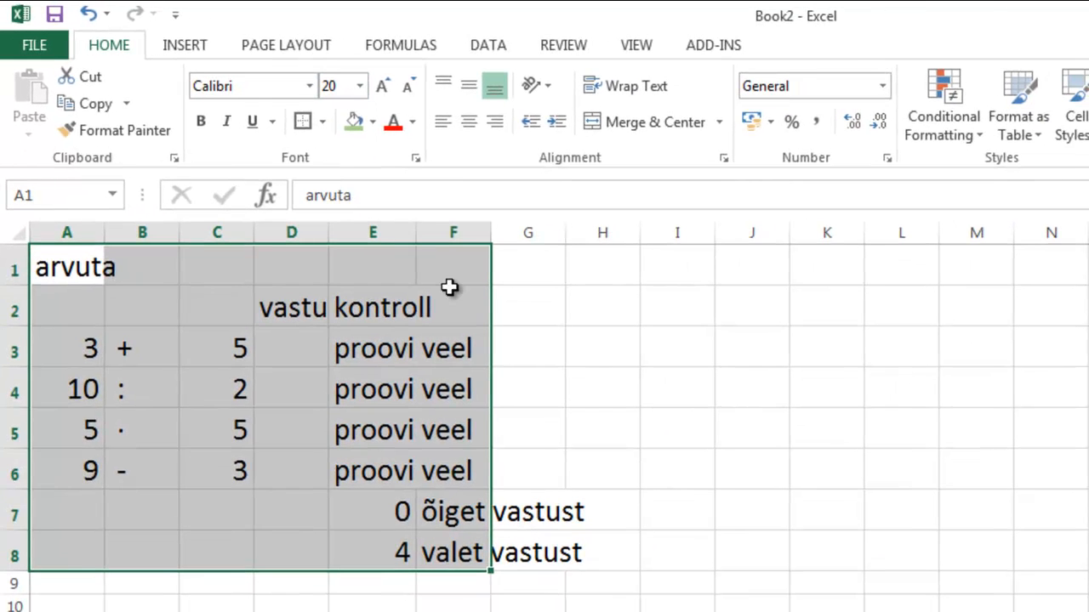
pyautogui.click(574, 382)
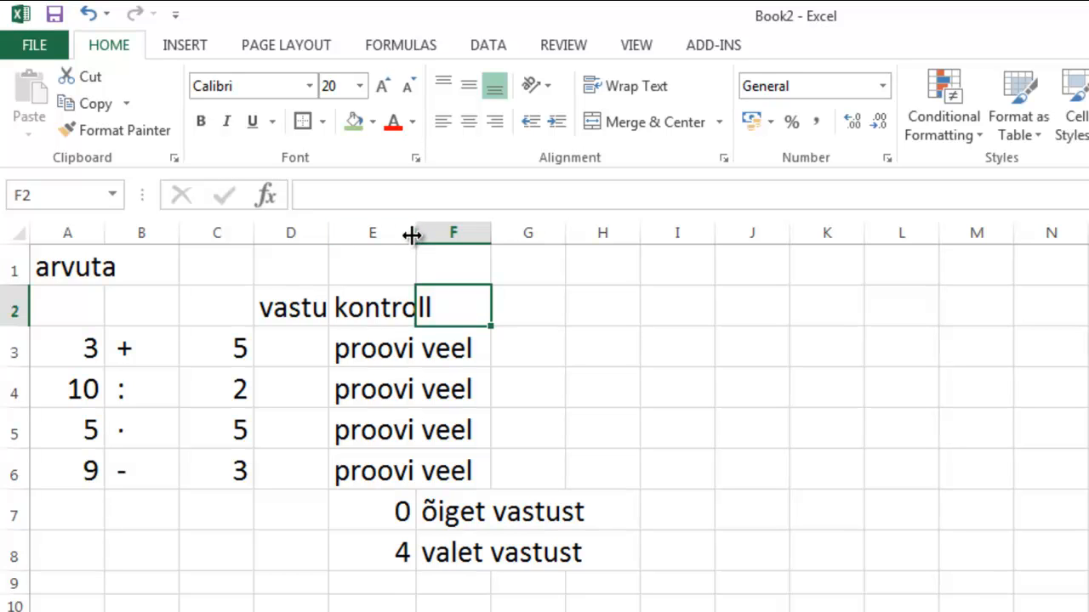
pyautogui.doubleClick(415, 232)
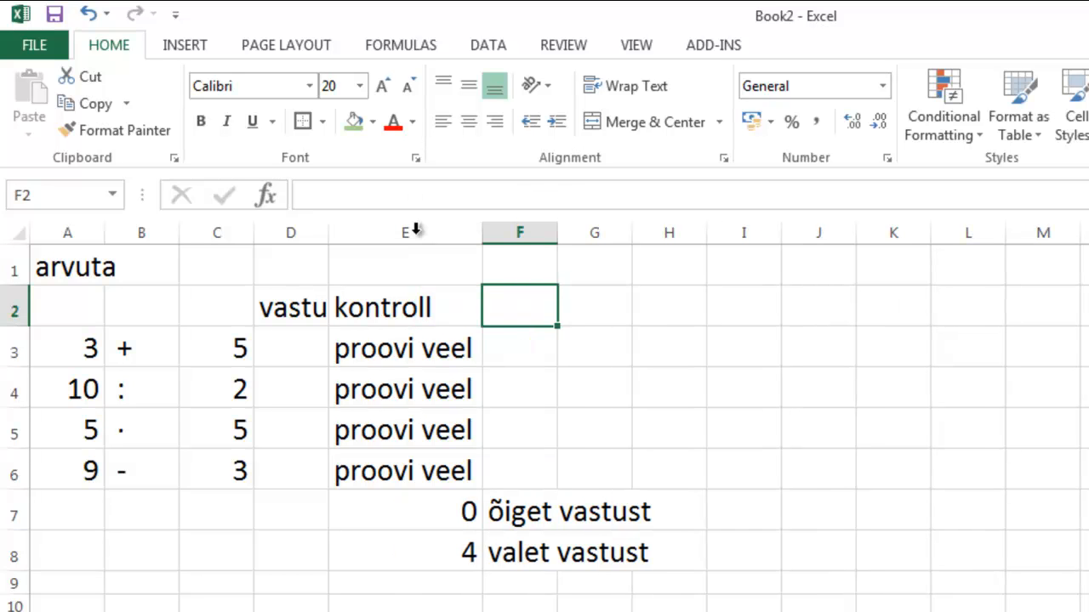
pyautogui.doubleClick(330, 233)
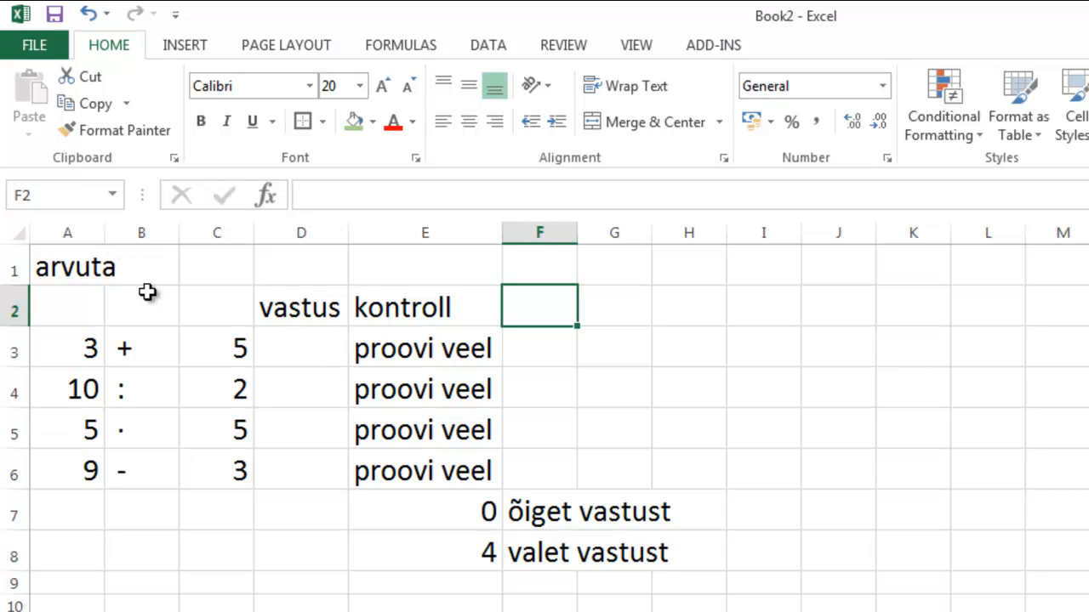
# - Merge and center the title "arvuta" across A1:E1 and fill it with the blue theme color
pyautogui.moveTo(83, 268); pyautogui.dragTo(399, 265)
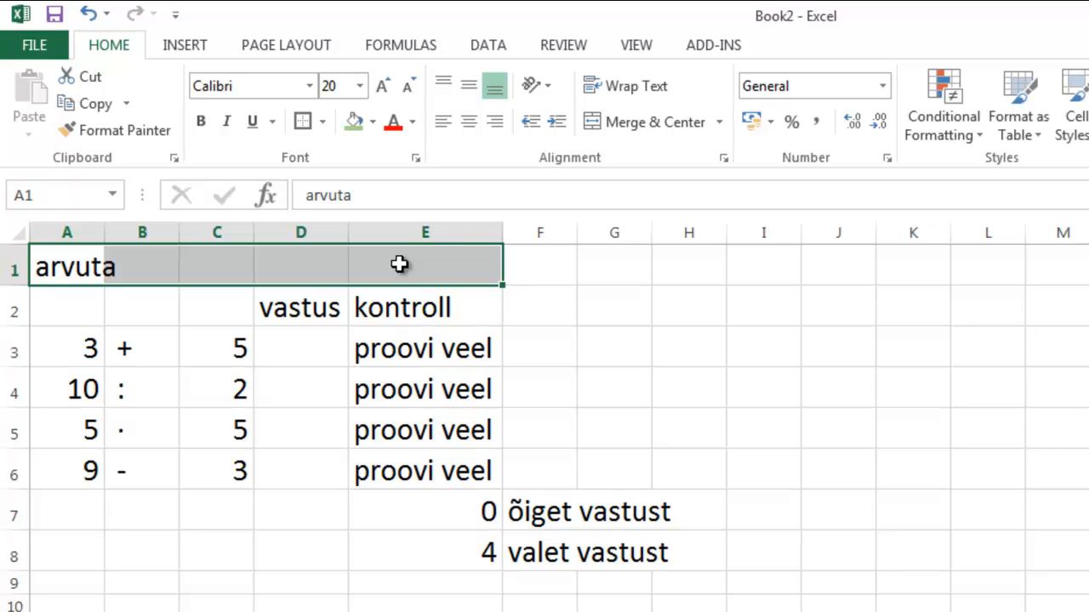
pyautogui.click(613, 123)
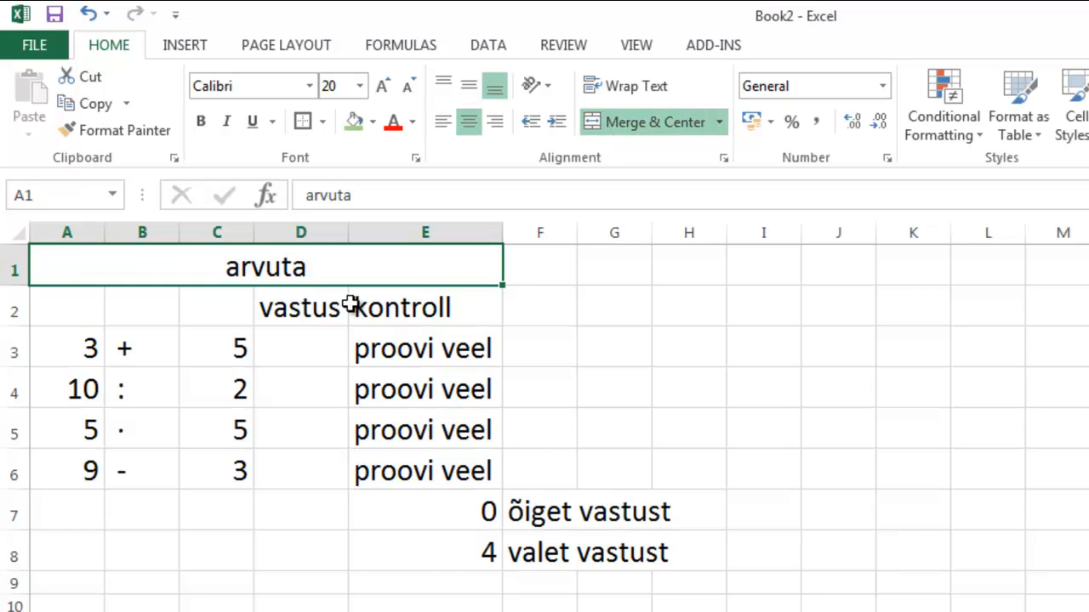
pyautogui.click(583, 389)
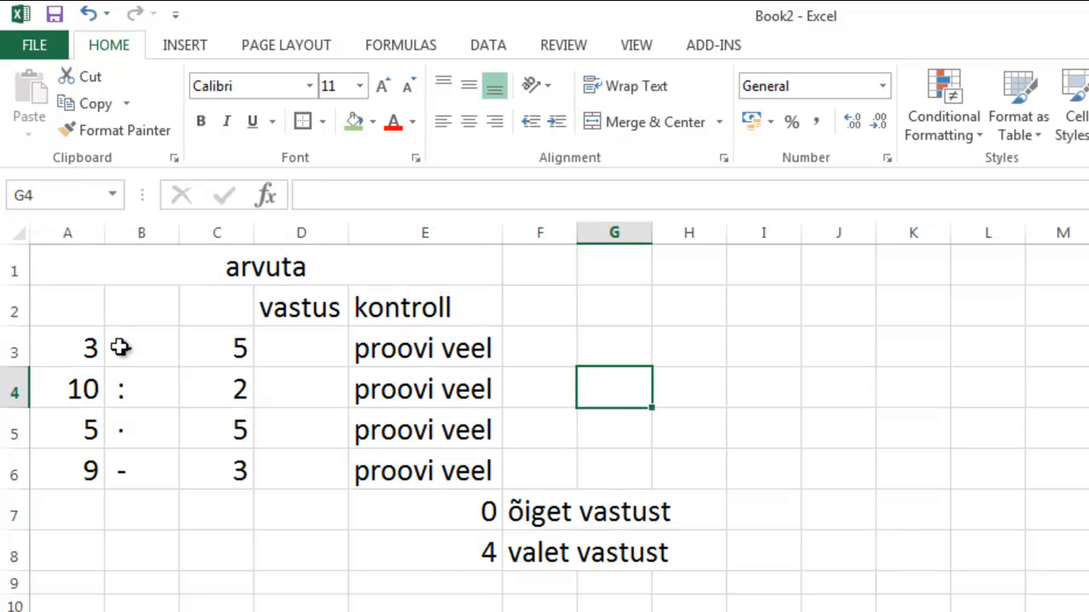
pyautogui.click(82, 275)
pyautogui.click(373, 125)
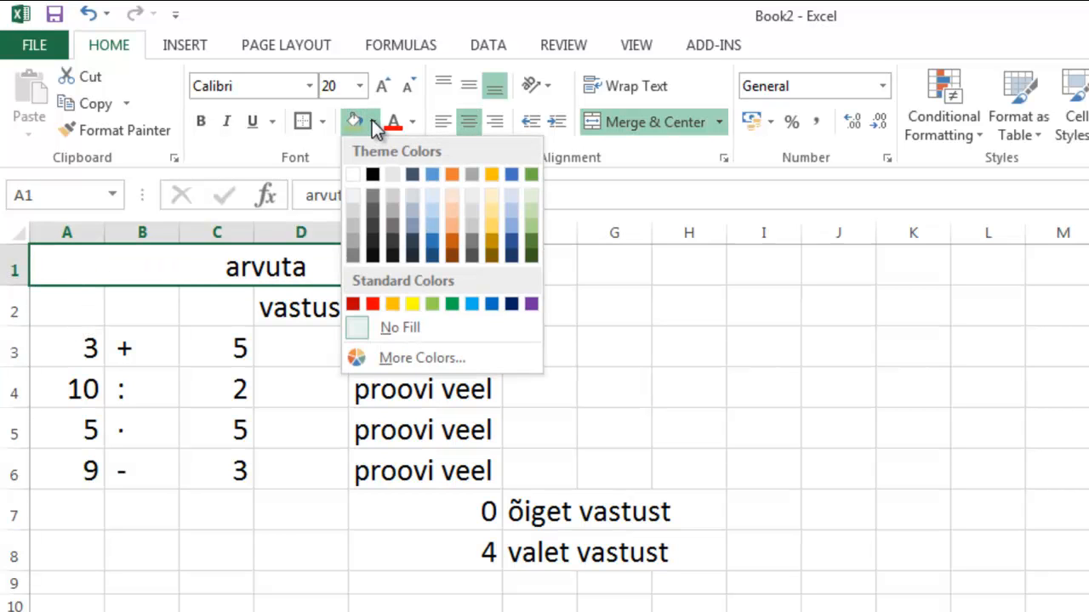
pyautogui.click(432, 175)
# - Fill the table range A2:E6 with the lightest blue-gray theme color and apply all borders to it
pyautogui.moveTo(104, 315); pyautogui.dragTo(461, 468)
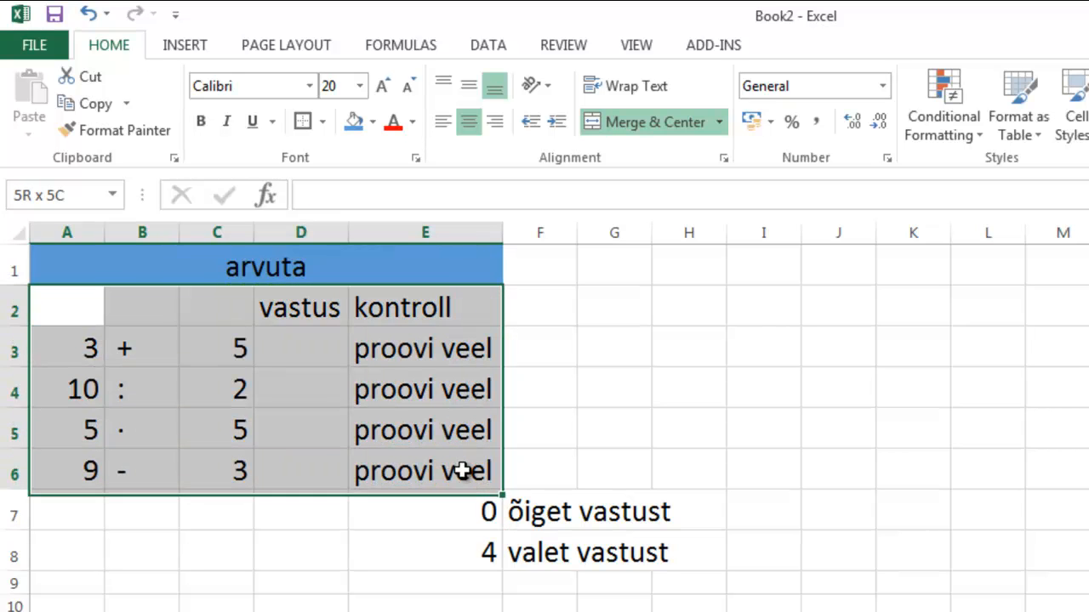
pyautogui.click(372, 122)
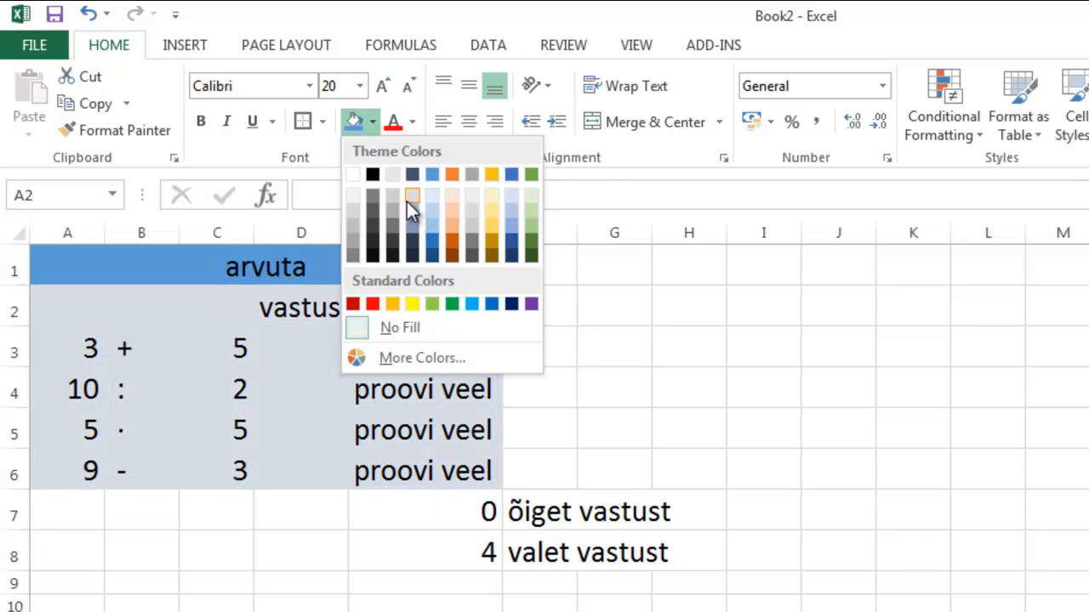
pyautogui.click(407, 200)
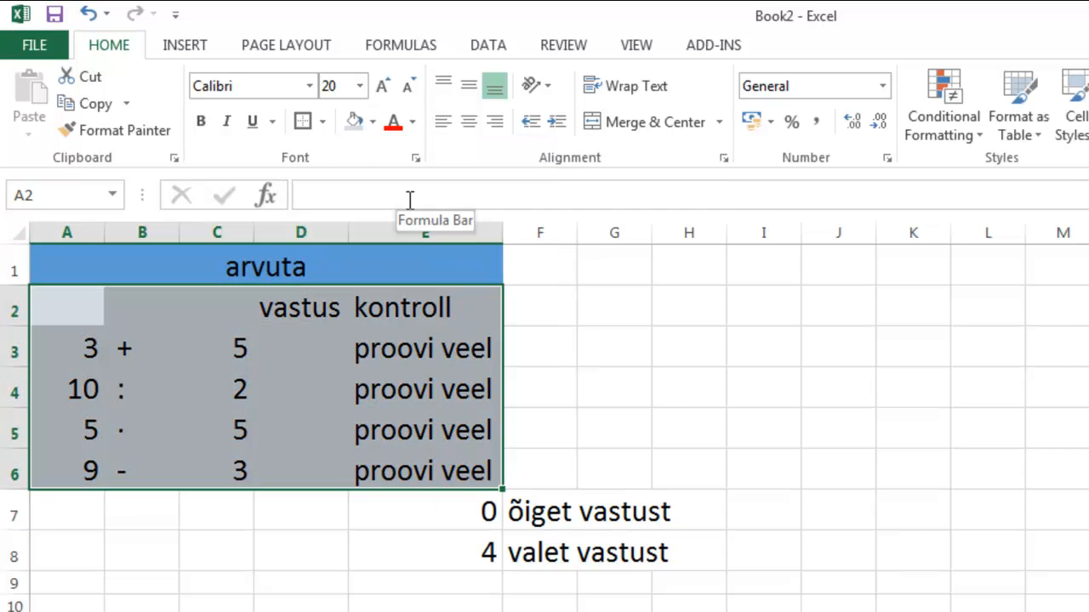
pyautogui.click(324, 123)
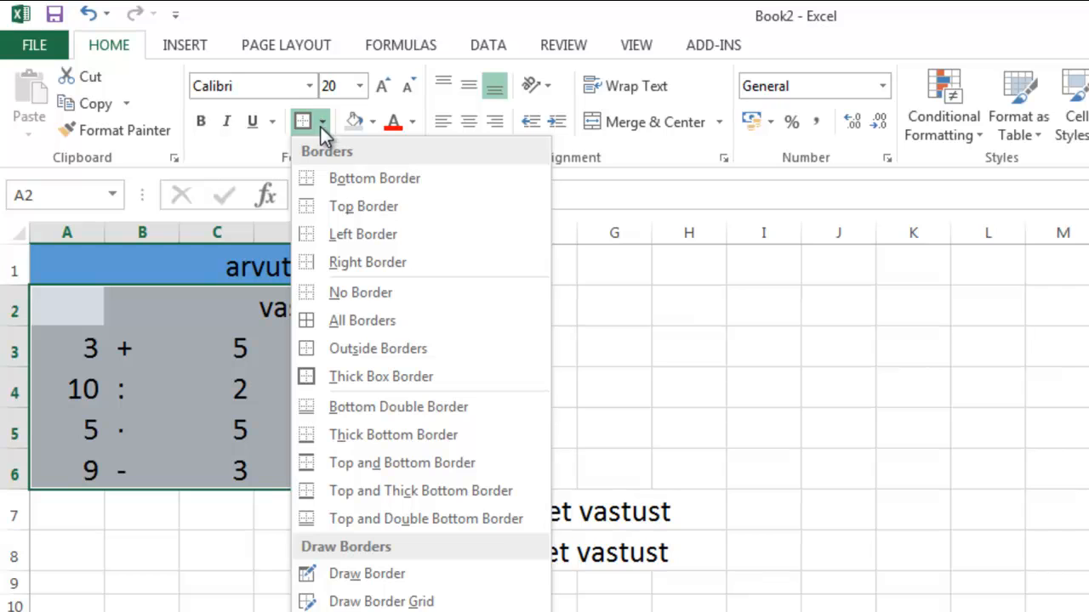
pyautogui.click(330, 320)
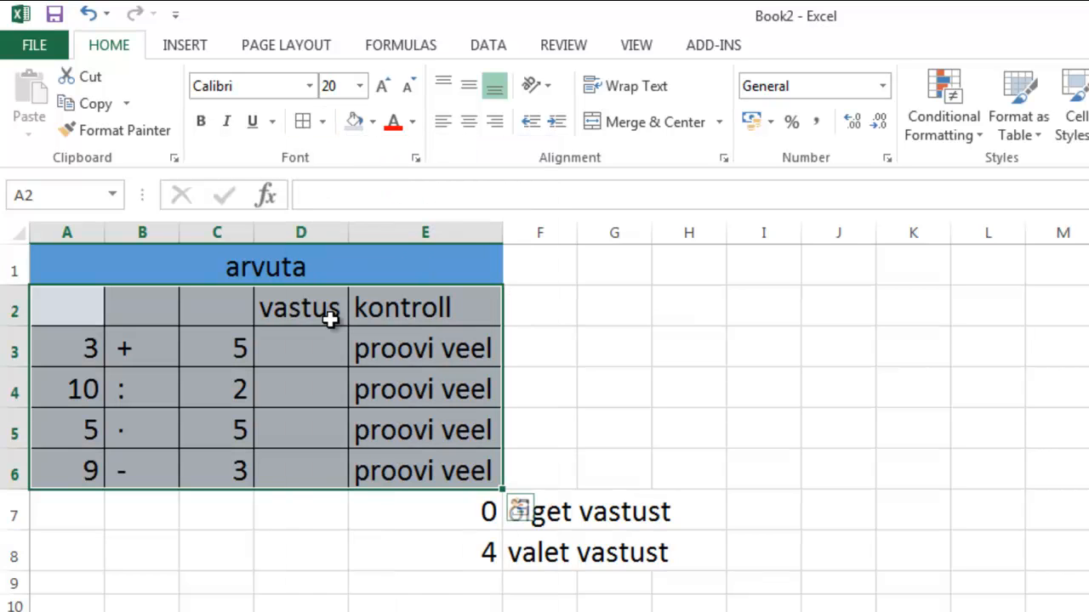
pyautogui.click(315, 402)
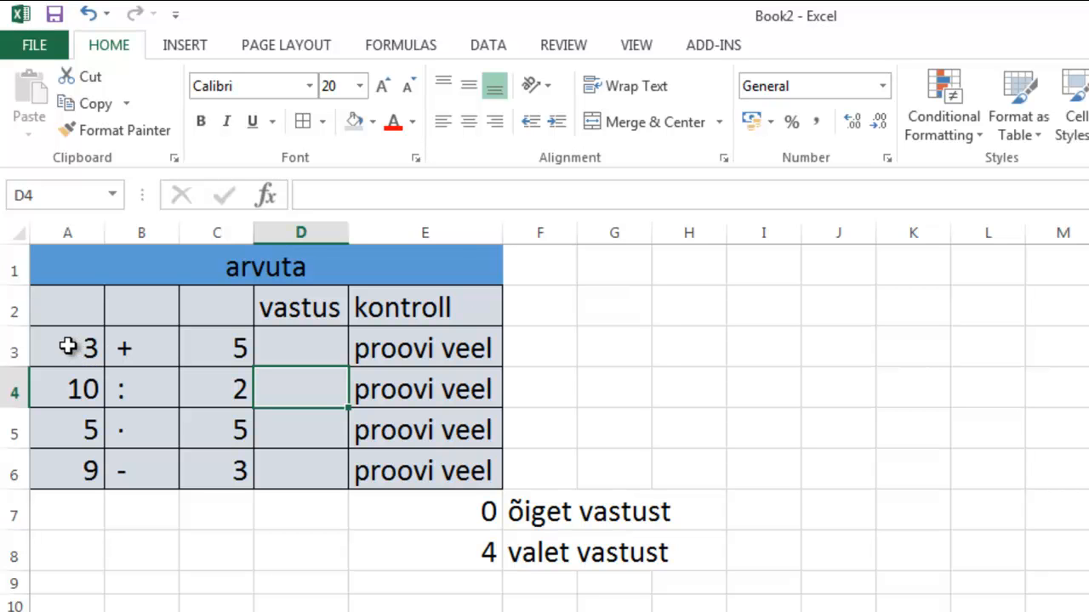
# - Center the exercise cells A3:C6 and the answer cells D3:D6 horizontally
pyautogui.moveTo(65, 341); pyautogui.dragTo(208, 459)
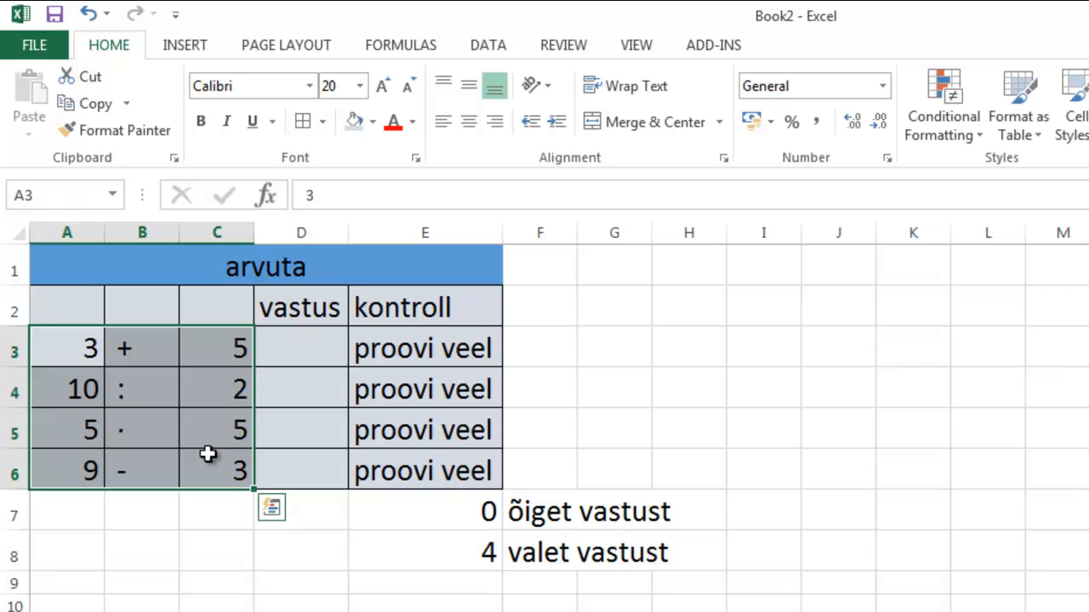
pyautogui.click(468, 123)
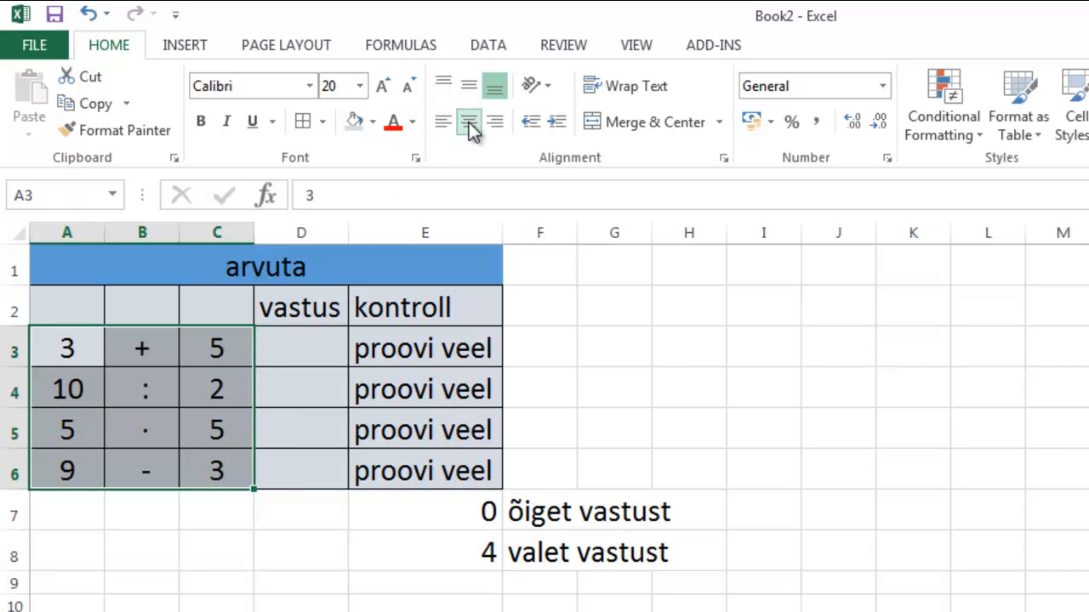
pyautogui.moveTo(297, 342); pyautogui.dragTo(289, 462)
pyautogui.click(468, 128)
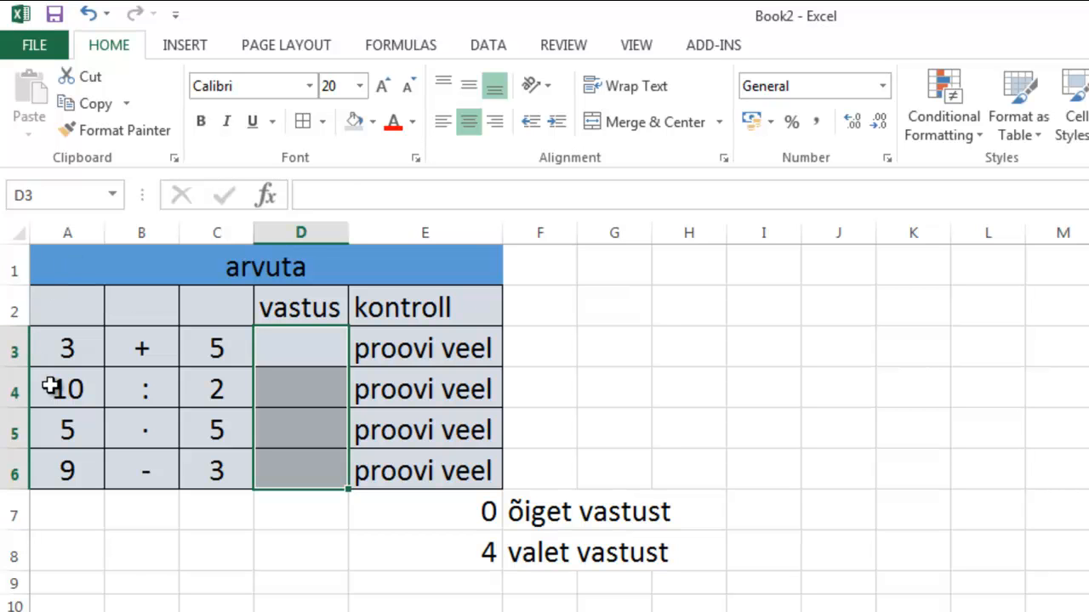
# - Insert an empty column before column A
pyautogui.click(58, 233)
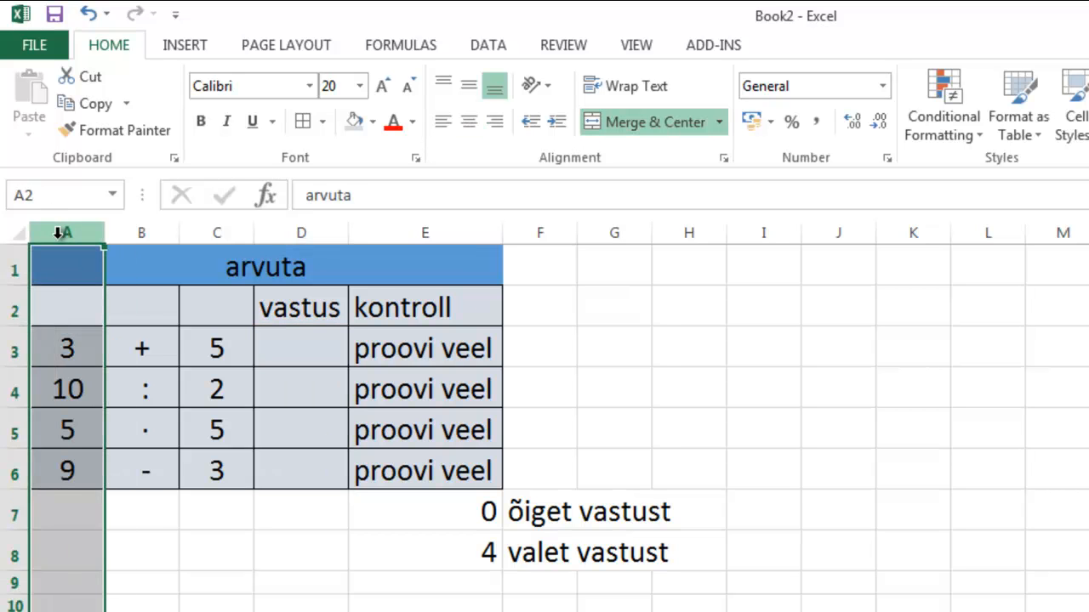
pyautogui.rightClick(58, 232)
pyautogui.click(100, 395)
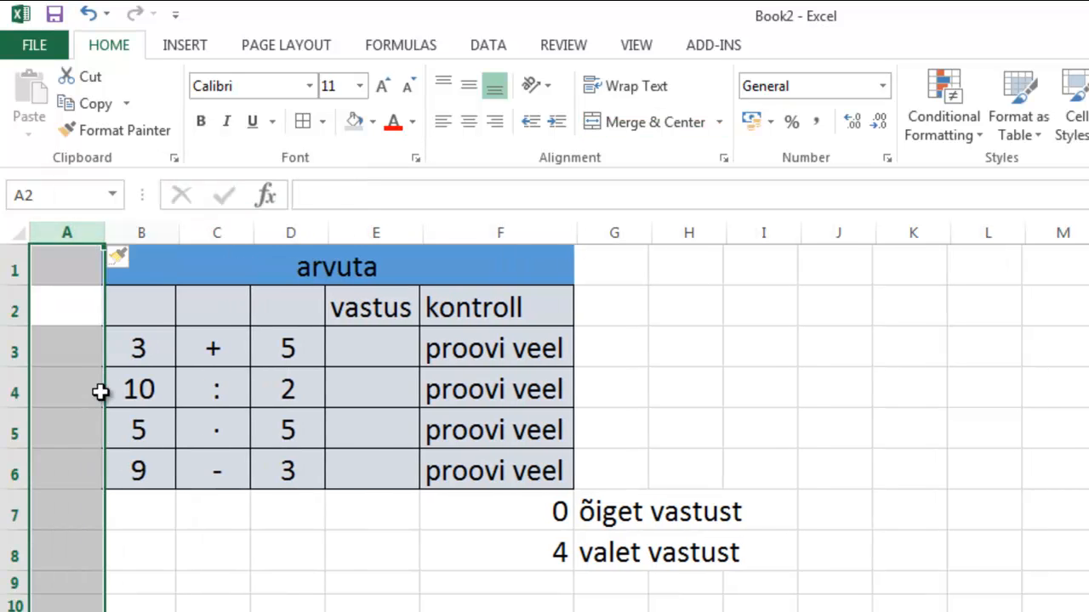
# - Number the exercises 1 to 4 in A3:A6 by entering 1 and 2 and extending the series
pyautogui.click(63, 358)
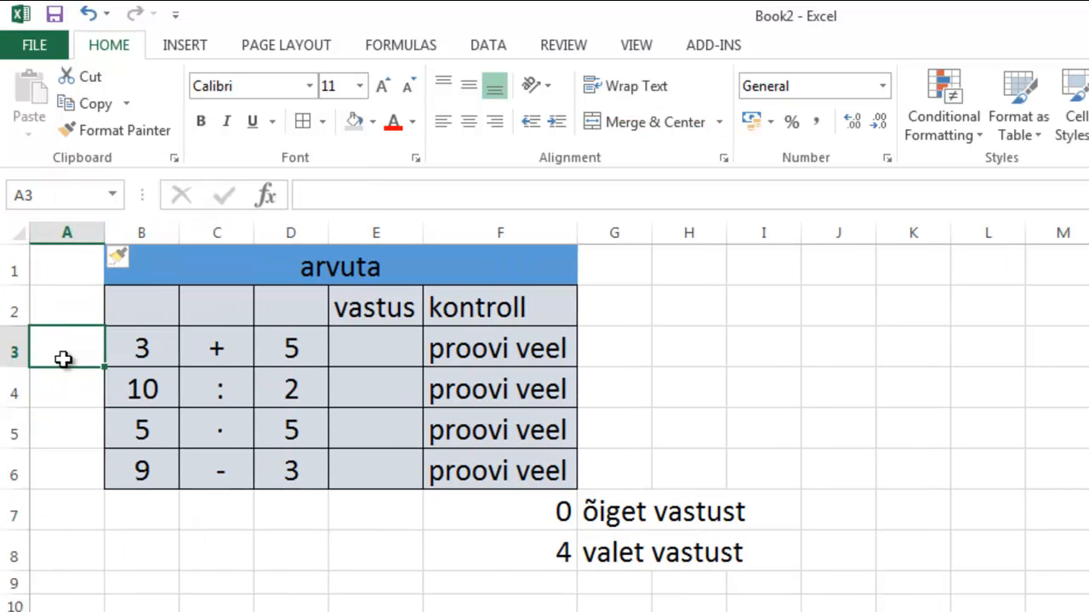
pyautogui.write('1')
pyautogui.hotkey('ctrl', 'Return')
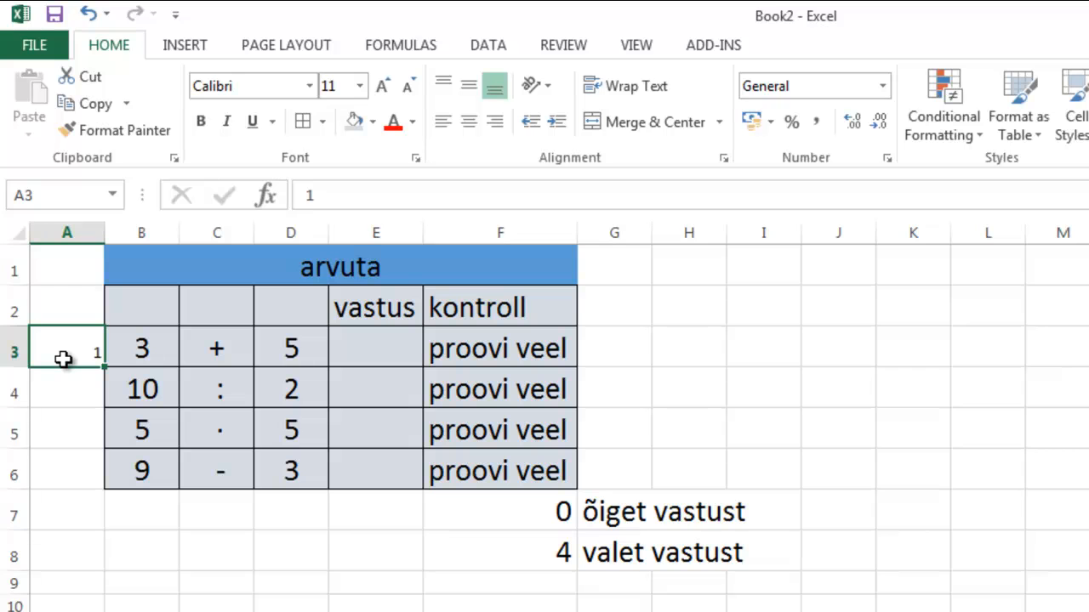
pyautogui.press('Down')
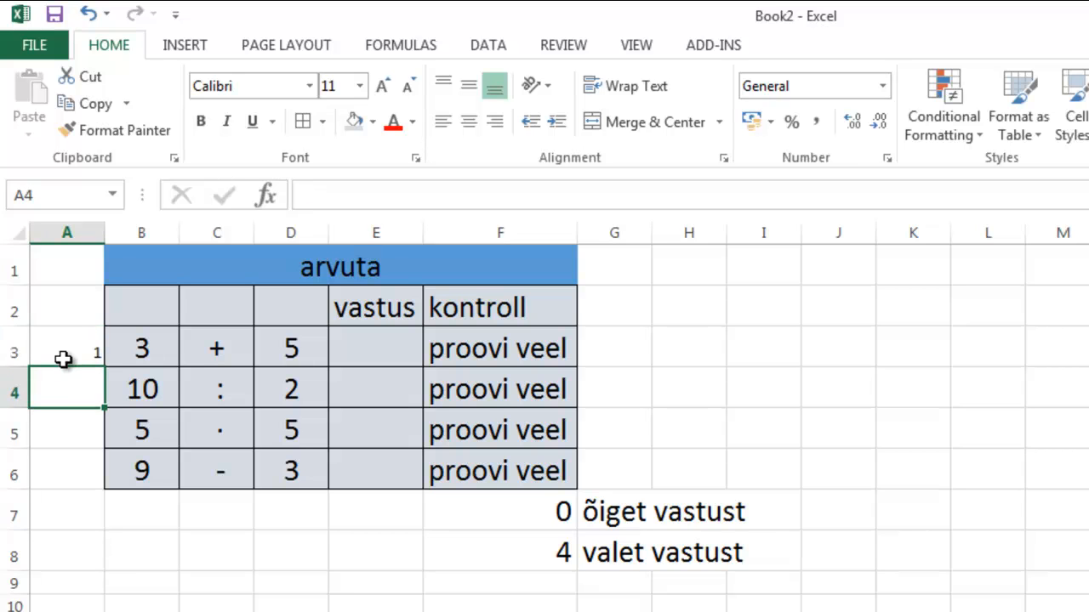
pyautogui.write('2')
pyautogui.click(72, 418)
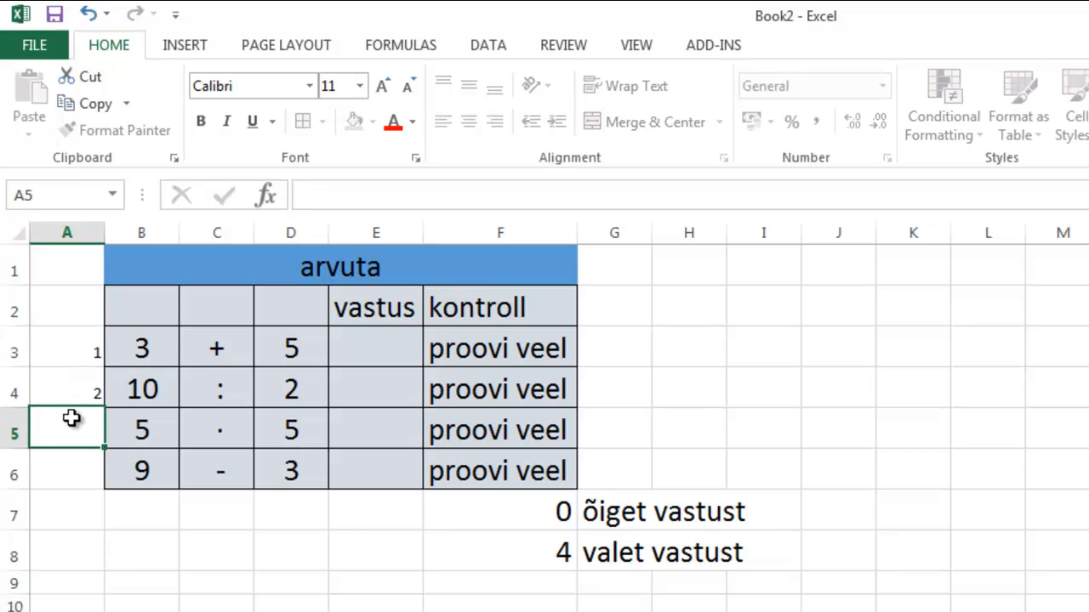
pyautogui.moveTo(80, 350); pyautogui.dragTo(101, 474)
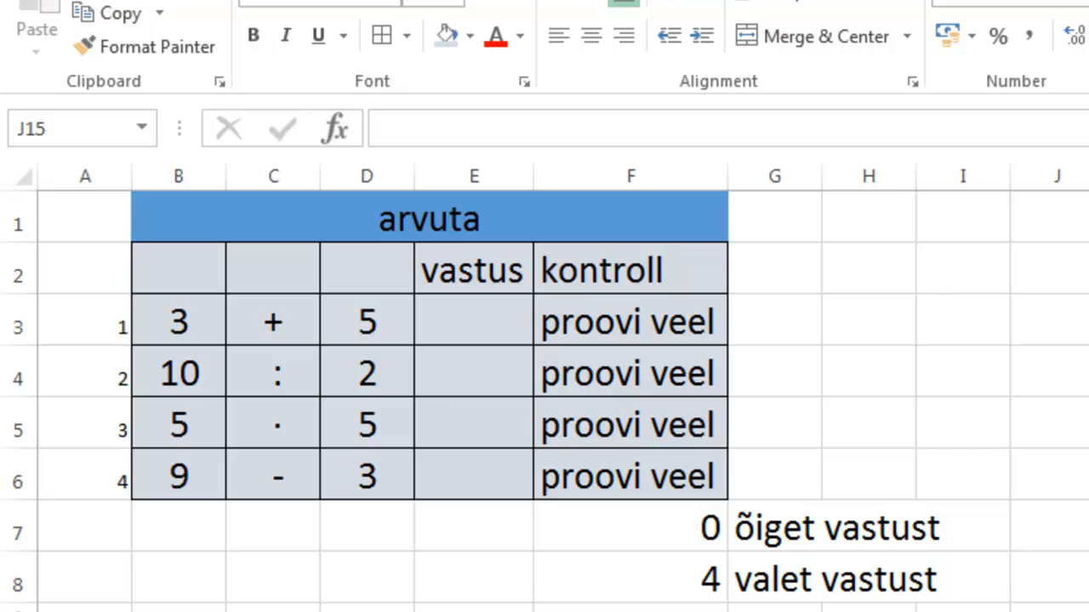
# - Insert a column before the "vastus" column and fill its cells E3:E6 with an equals sign
pyautogui.rightClick(448, 164)
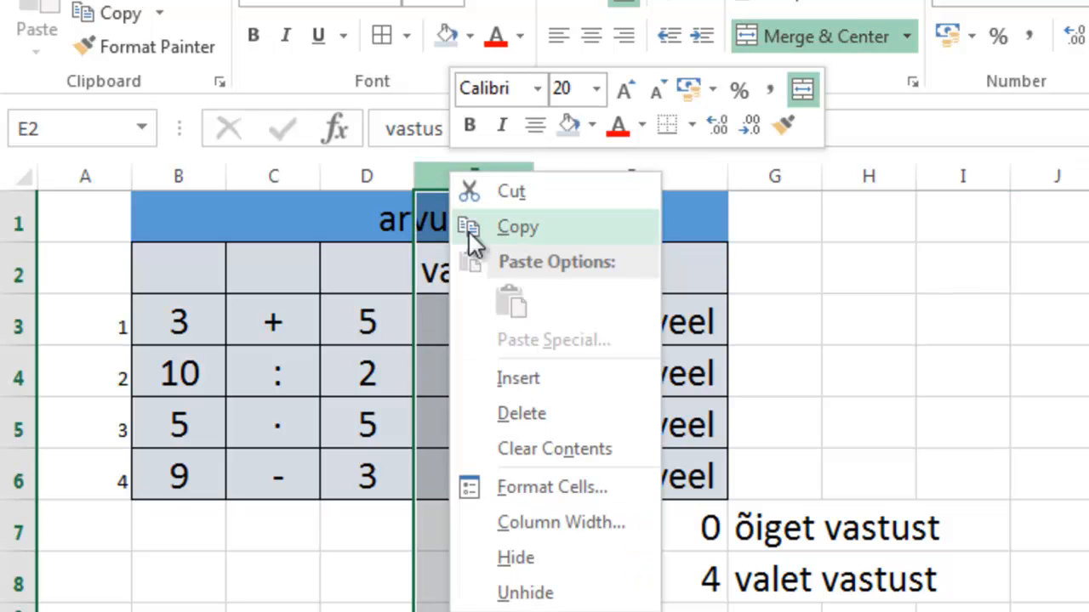
pyautogui.click(503, 377)
pyautogui.click(470, 325)
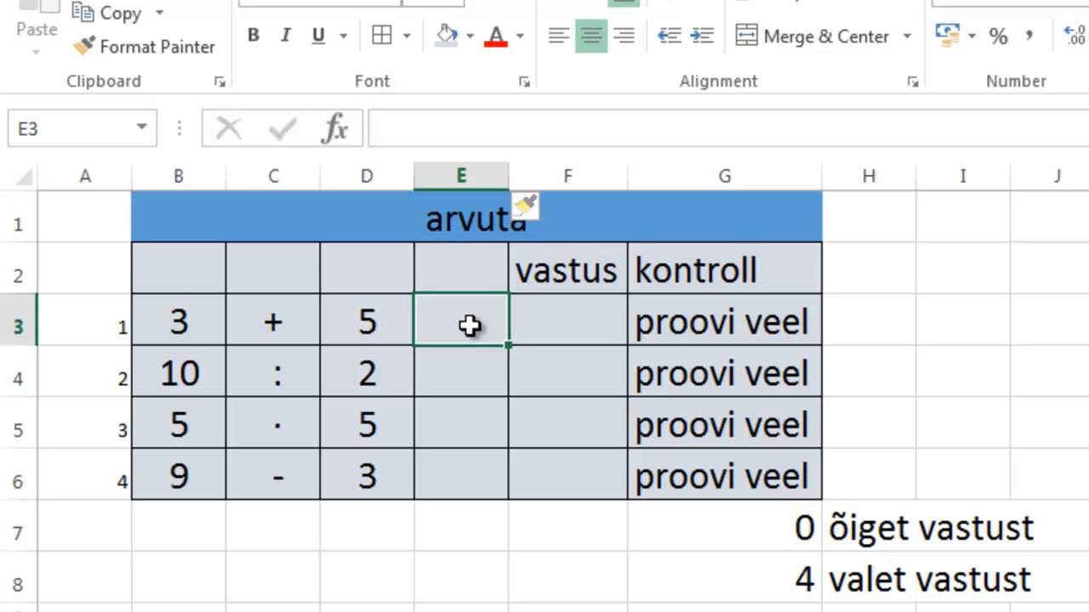
pyautogui.doubleClick(469, 325)
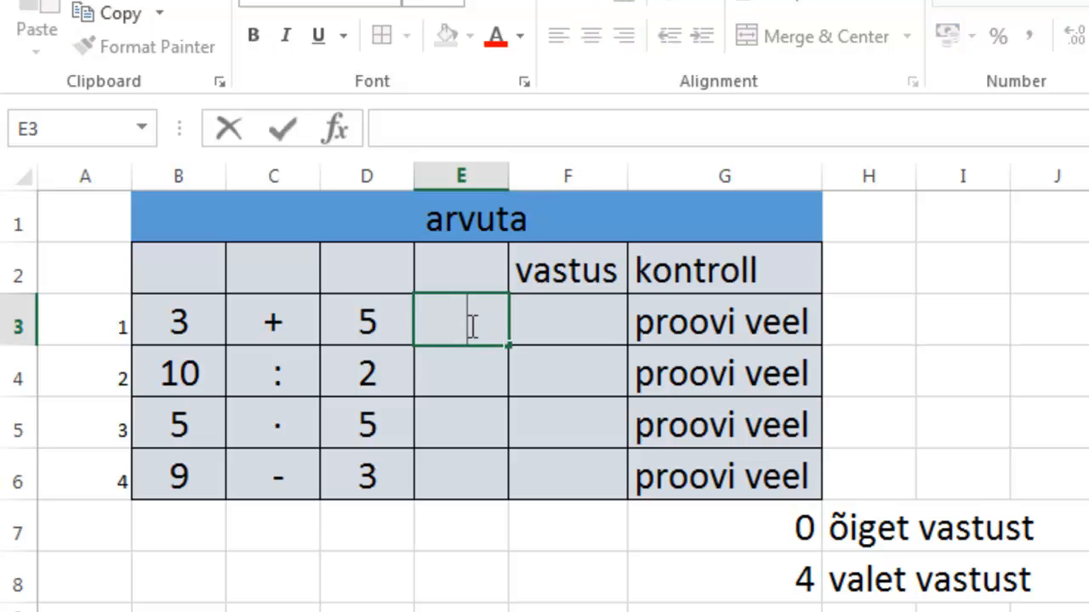
pyautogui.write('=')
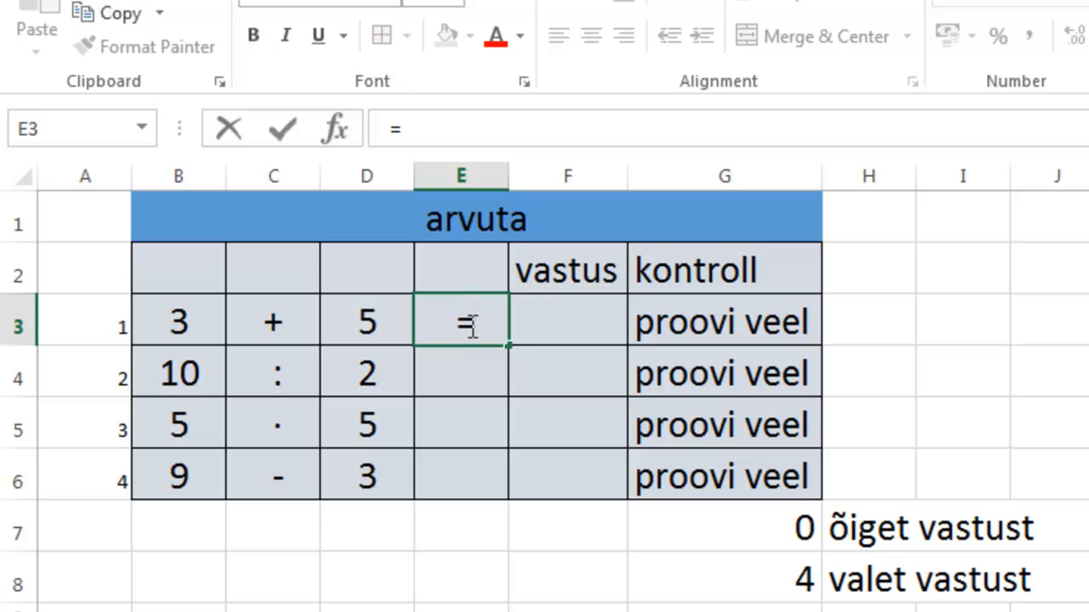
pyautogui.click(510, 455)
pyautogui.click(474, 332)
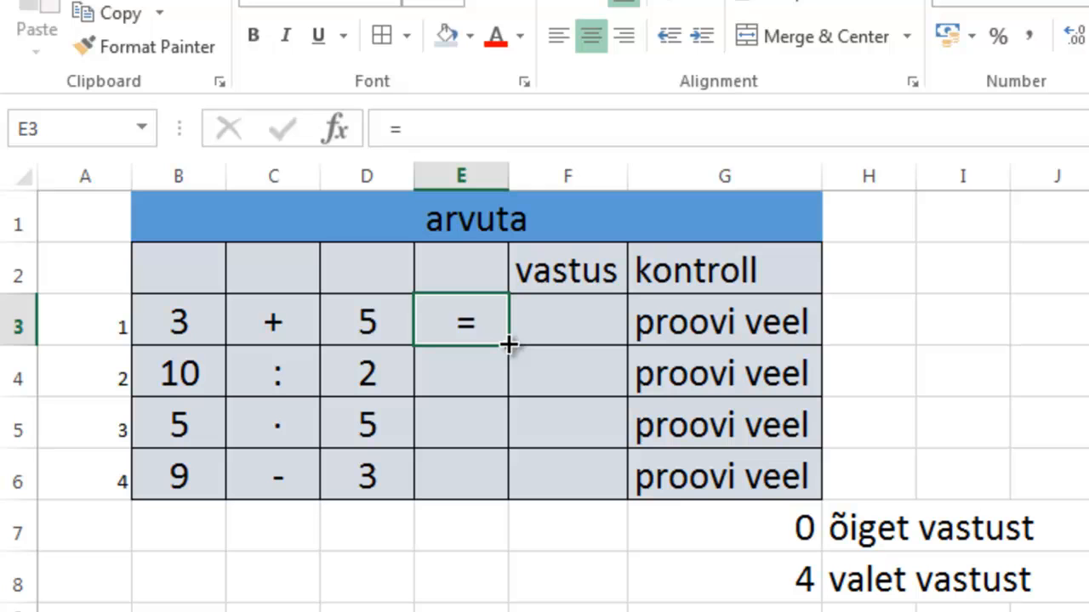
pyautogui.moveTo(508, 344); pyautogui.dragTo(497, 480)
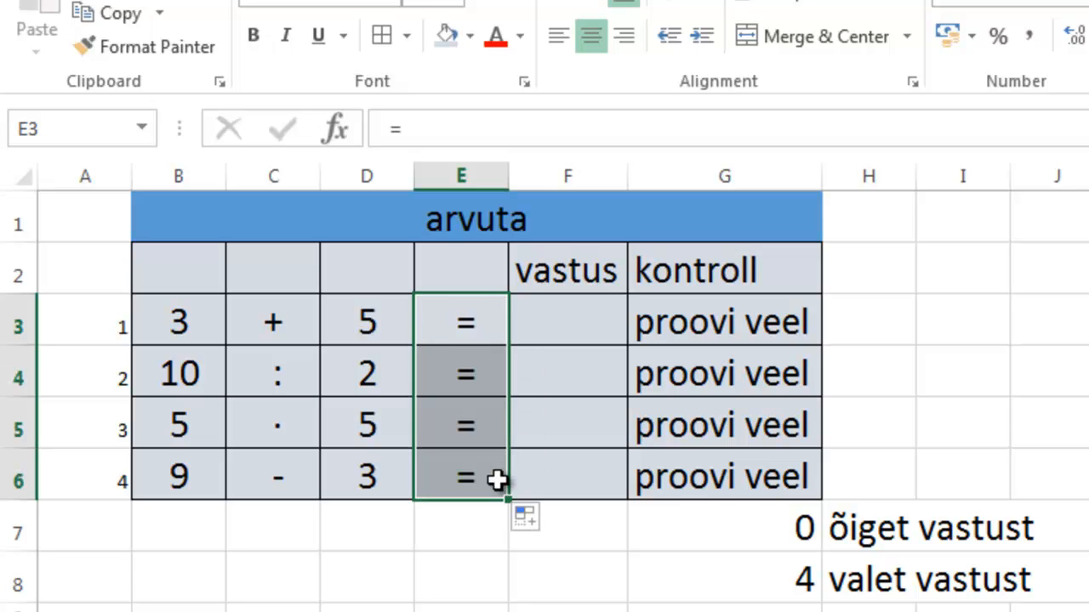